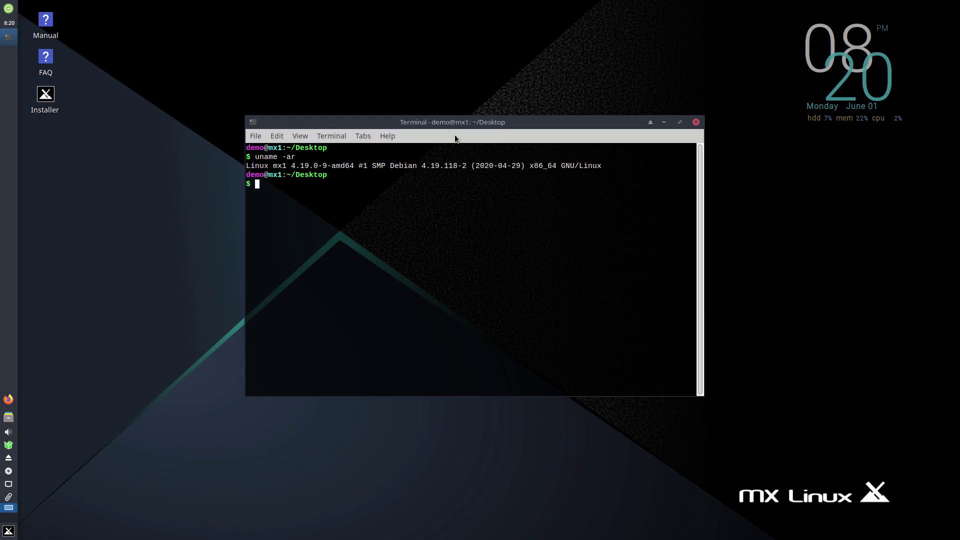
Step: Highlight "Debian" in the uname output, enlarge the terminal text by two steps and reposition the terminal higher on the desktop
drag(391, 167, 420, 170)
key(ctrl+plus)
key(ctrl+plus)
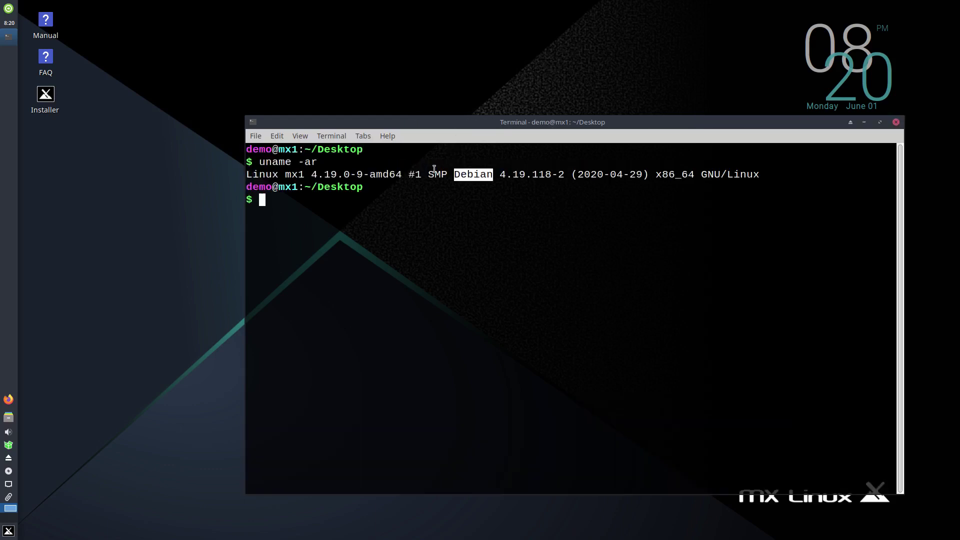
drag(443, 124, 336, 34)
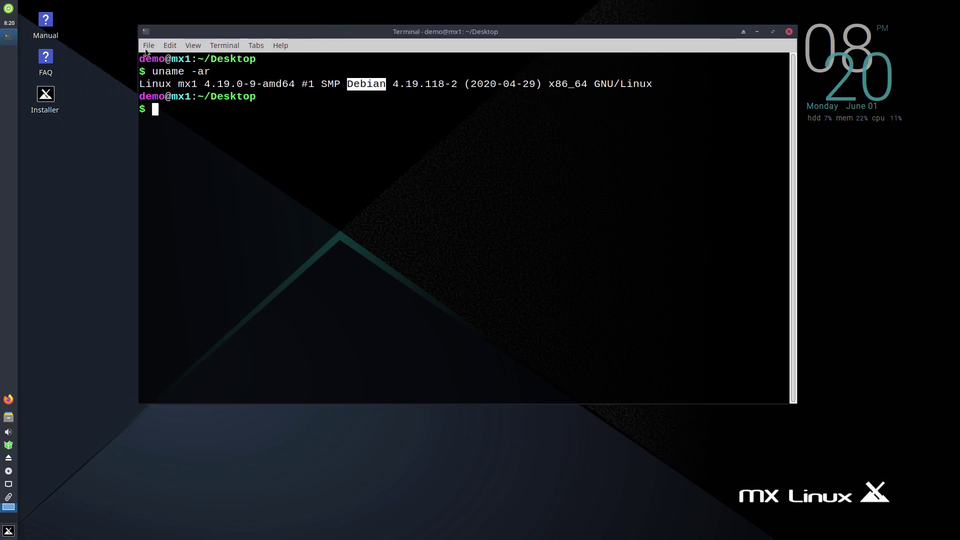
Step: Check the window options of the terminal's taskbar entry and dismiss them
click(14, 44)
click(7, 42)
right_click(7, 43)
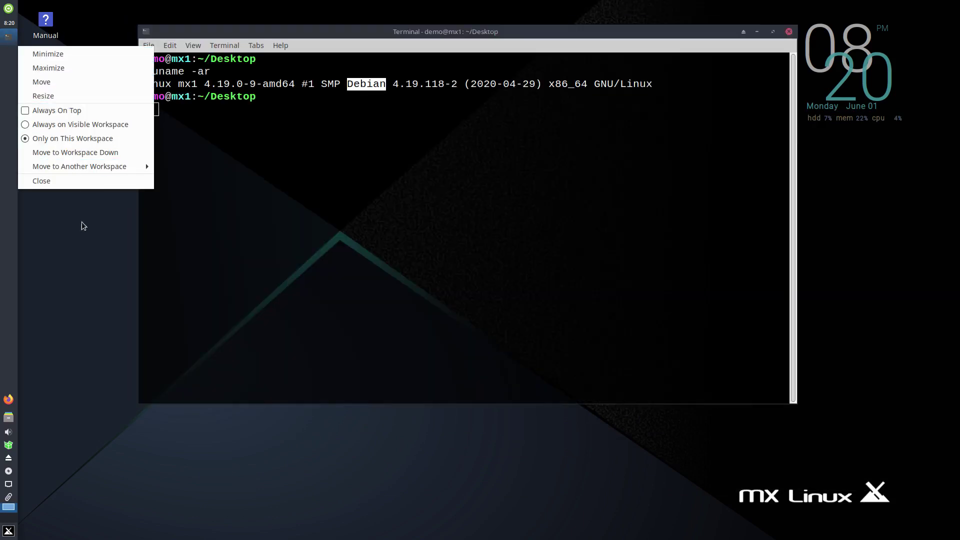
click(84, 242)
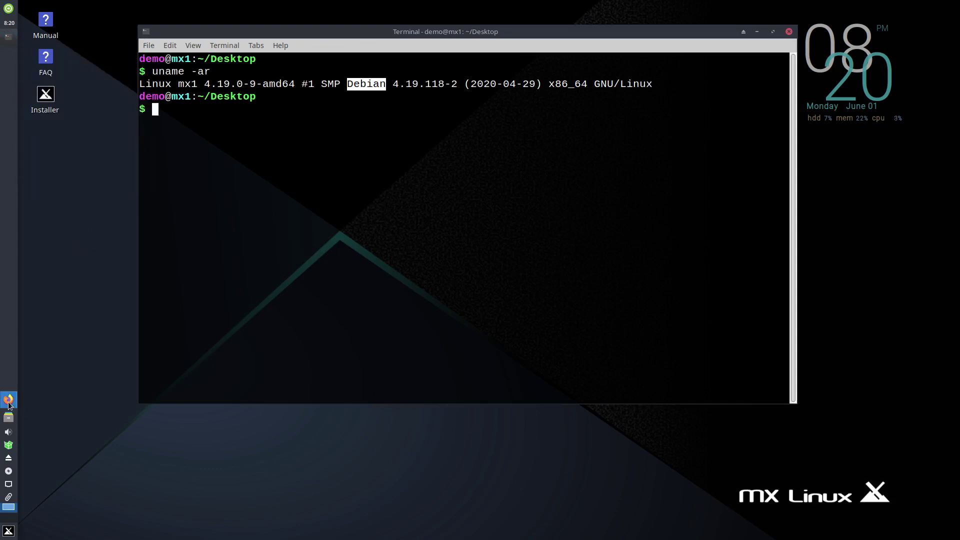
Step: Launch the file manager, place it over the terminal, and view and close its About information
click(11, 419)
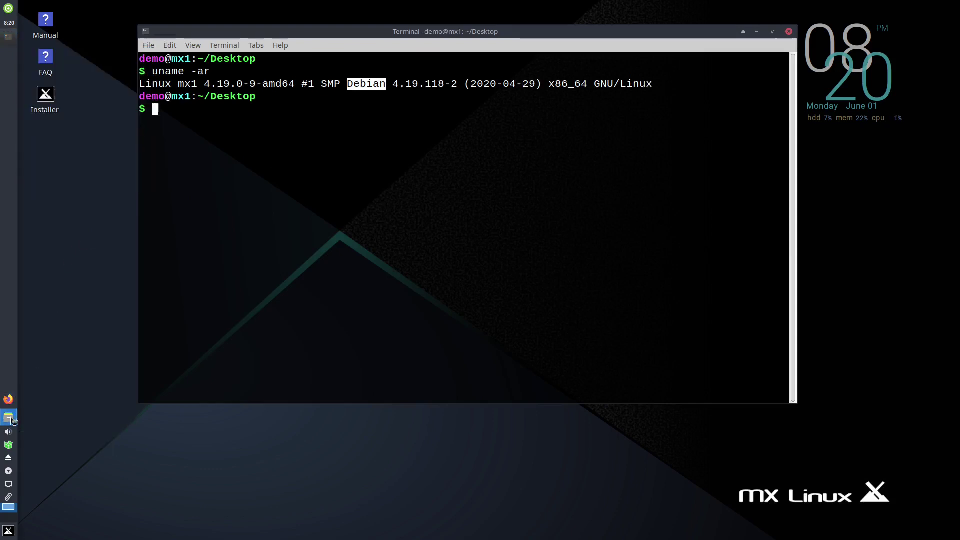
drag(612, 182, 359, 129)
click(376, 150)
click(411, 180)
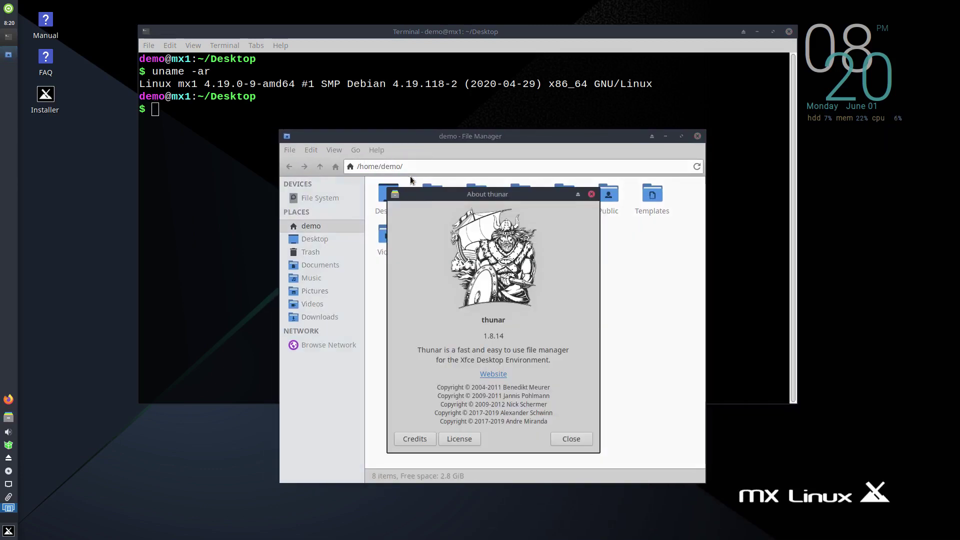
click(564, 438)
Step: Cycle through the window switcher between the terminal and the file manager
key(alt+Tab)
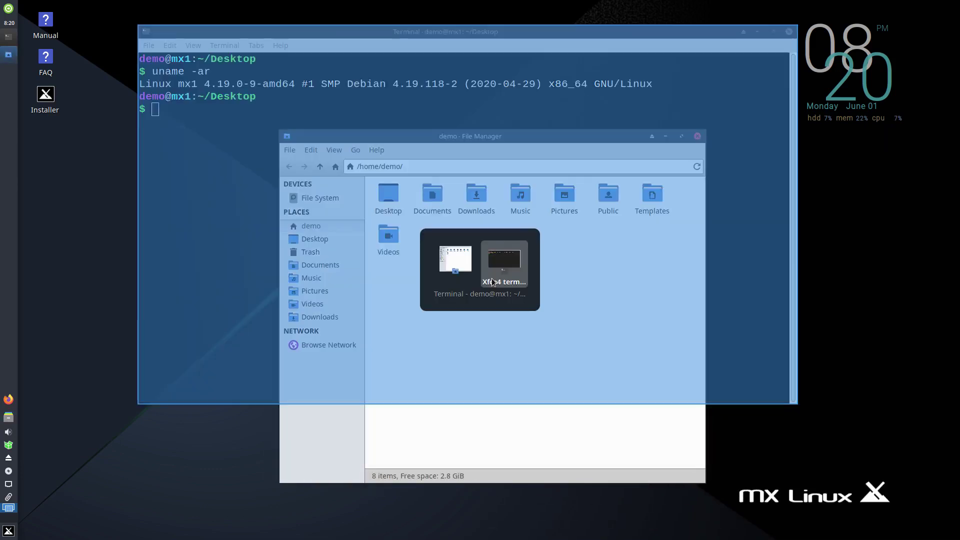
key(alt+Tab)
key(alt+Tab)
key(alt+Tab)
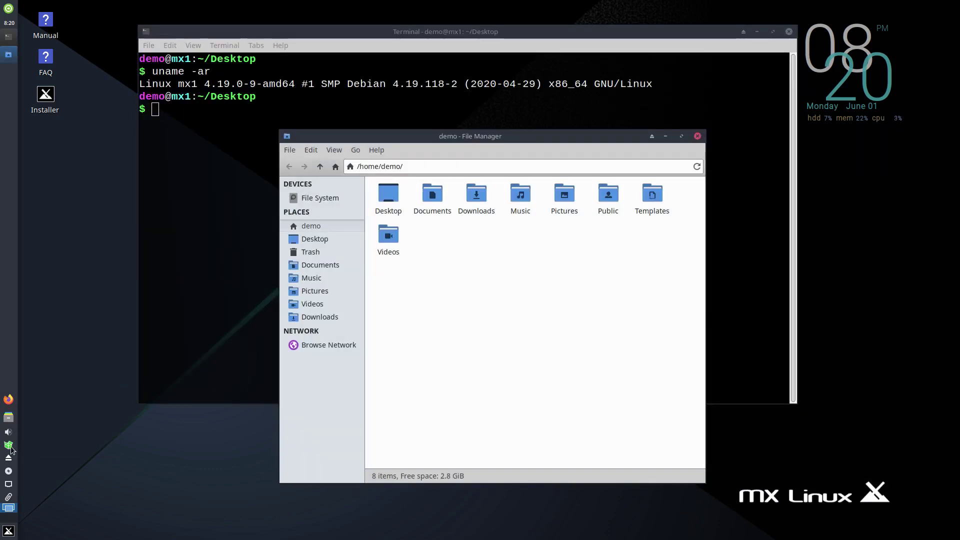
Step: View the MX Updater full-upgrade preview and the volume slider, and cancel the upgrade
mouse_move(8, 445)
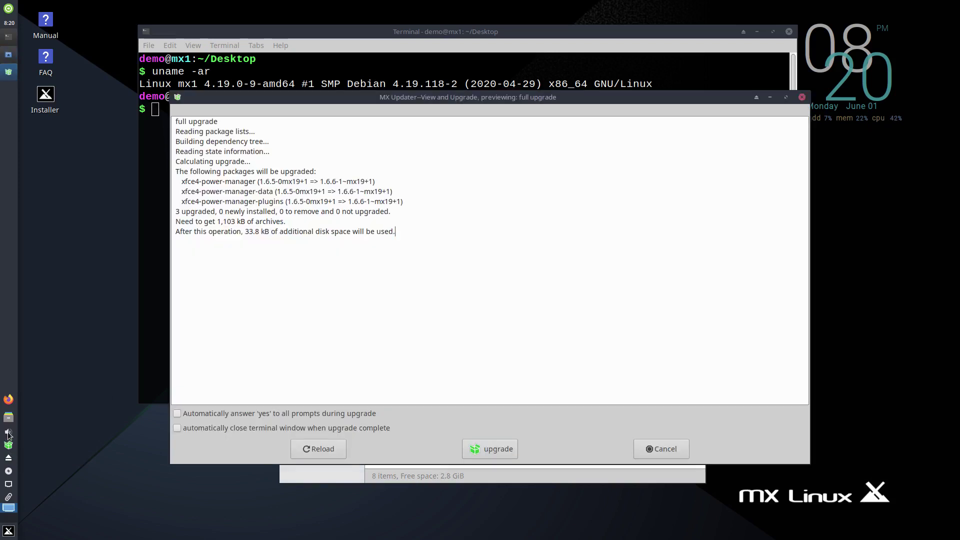
click(8, 433)
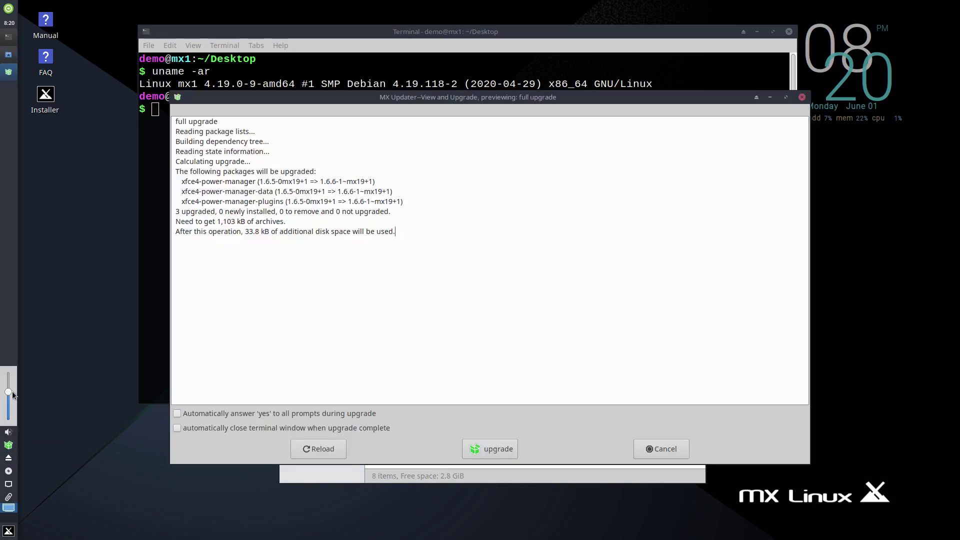
scroll(13, 396, up, 2)
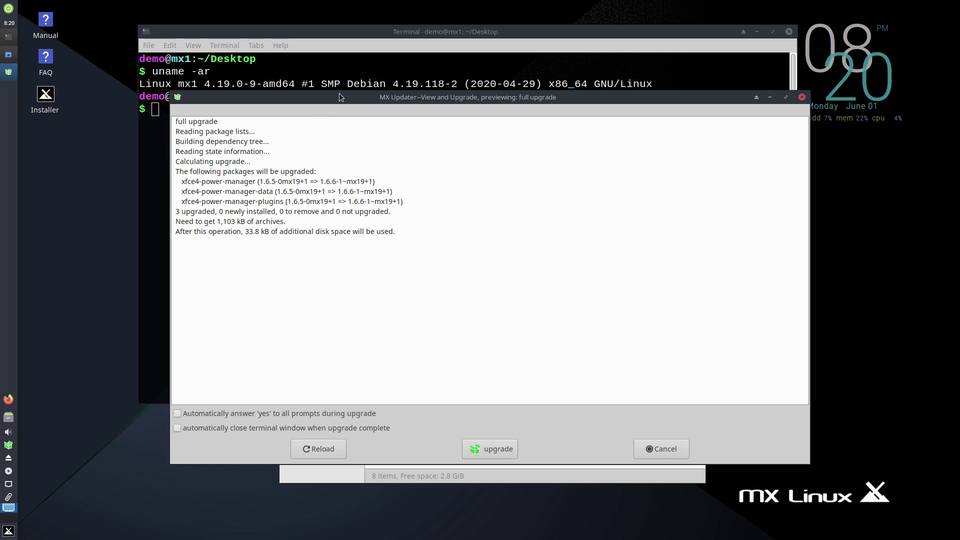
drag(342, 97, 389, 71)
click(697, 423)
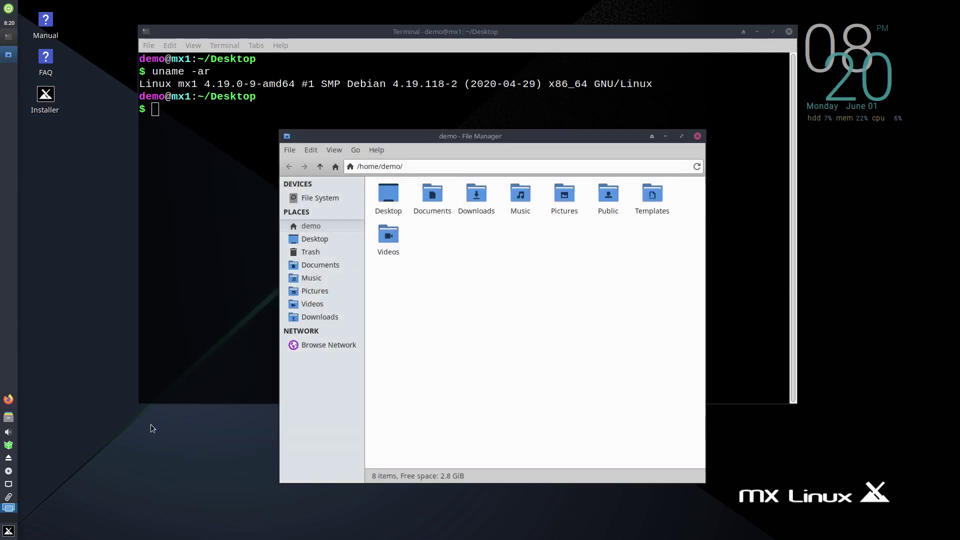
Step: Browse the application menu, looking through the full application list and the Internet and MX Tools categories
click(14, 532)
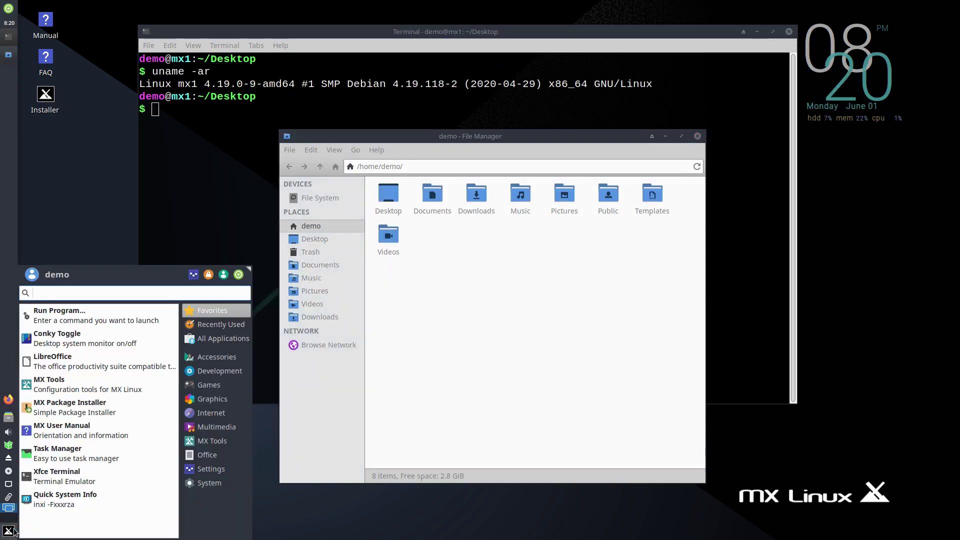
mouse_move(238, 328)
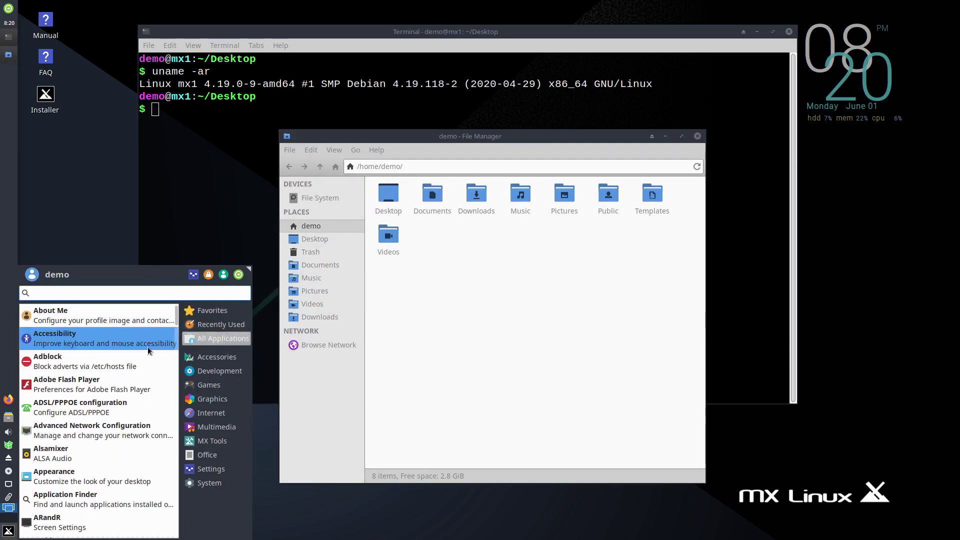
scroll(141, 361, down, 2)
scroll(141, 361, down, 2)
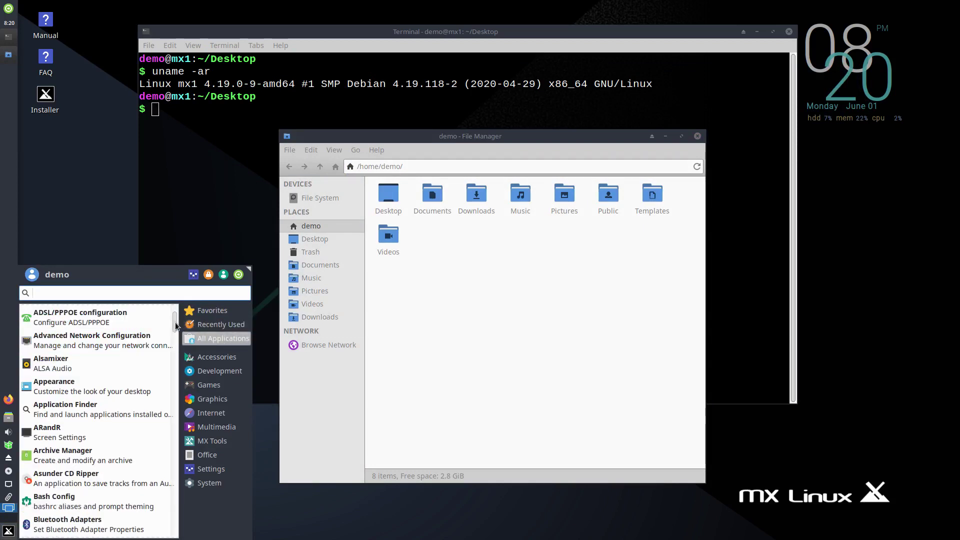
scroll(177, 364, down, 5)
scroll(179, 364, down, 15)
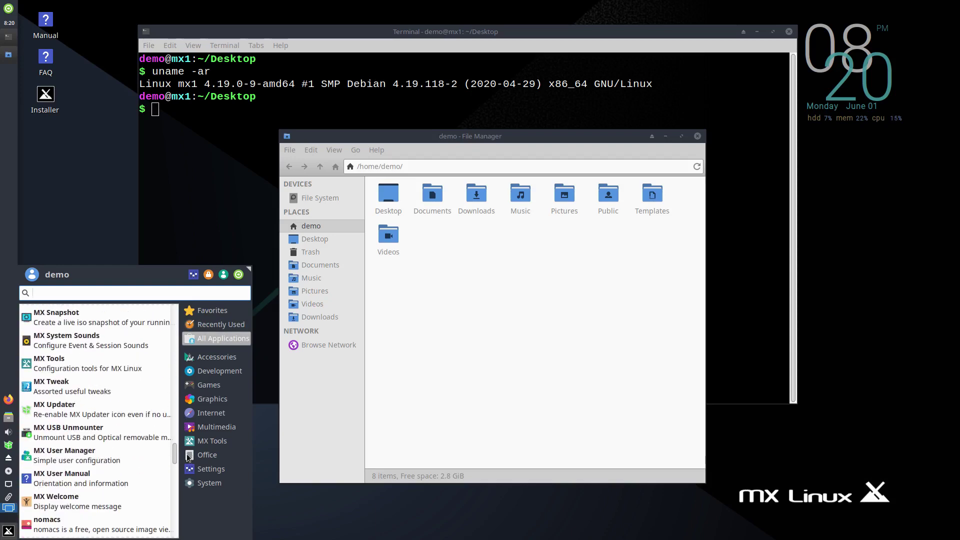
scroll(179, 400, up, 4)
mouse_move(200, 416)
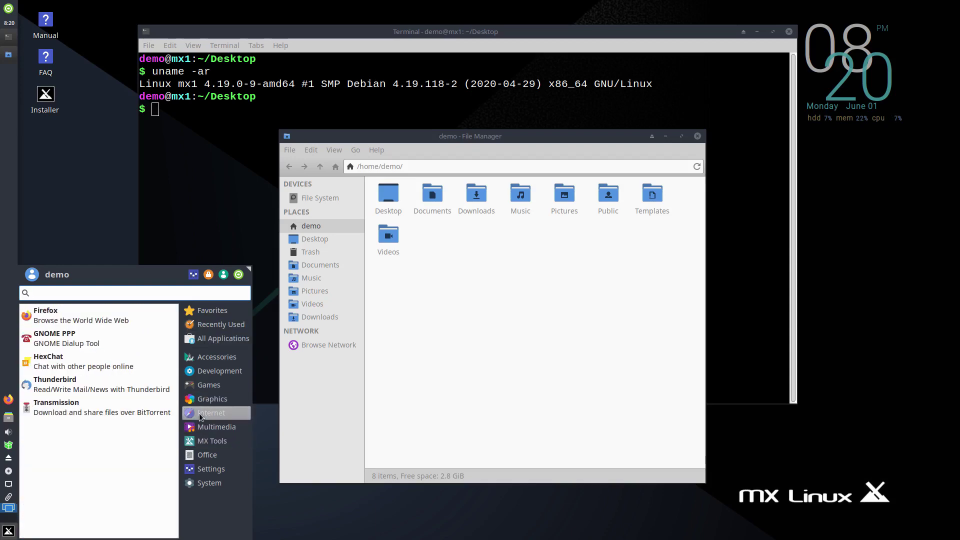
mouse_move(212, 446)
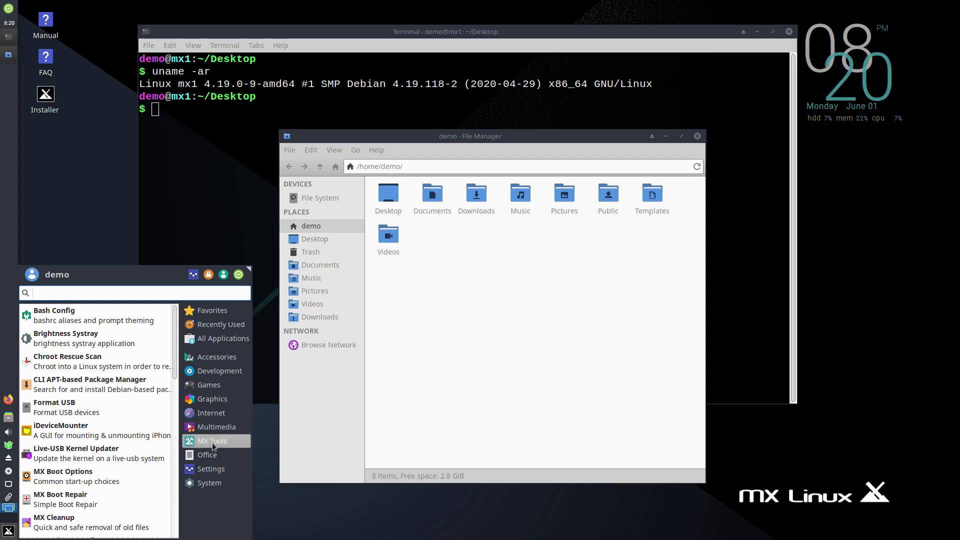
Step: Open the Appearance settings and minimize the terminal and file manager windows
mouse_move(212, 470)
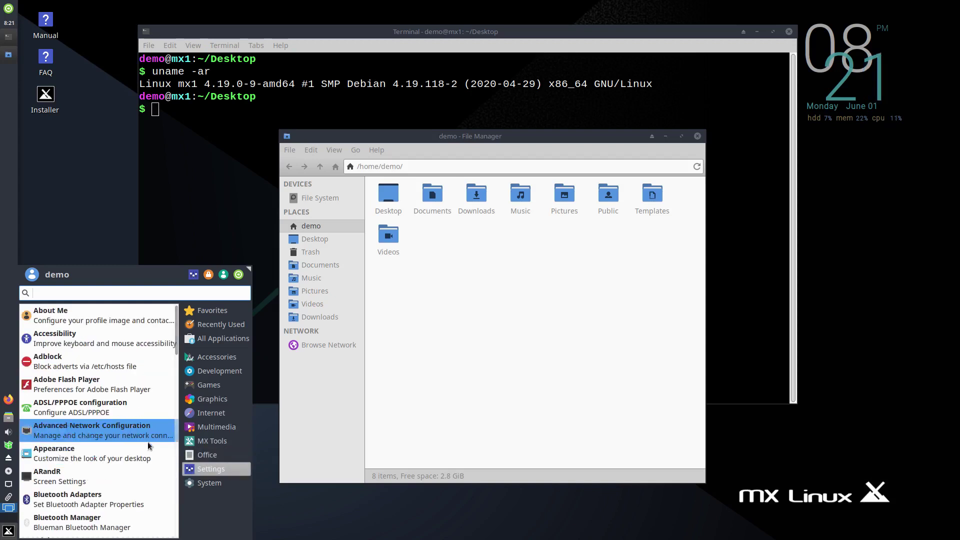
scroll(148, 445, down, 2)
click(131, 394)
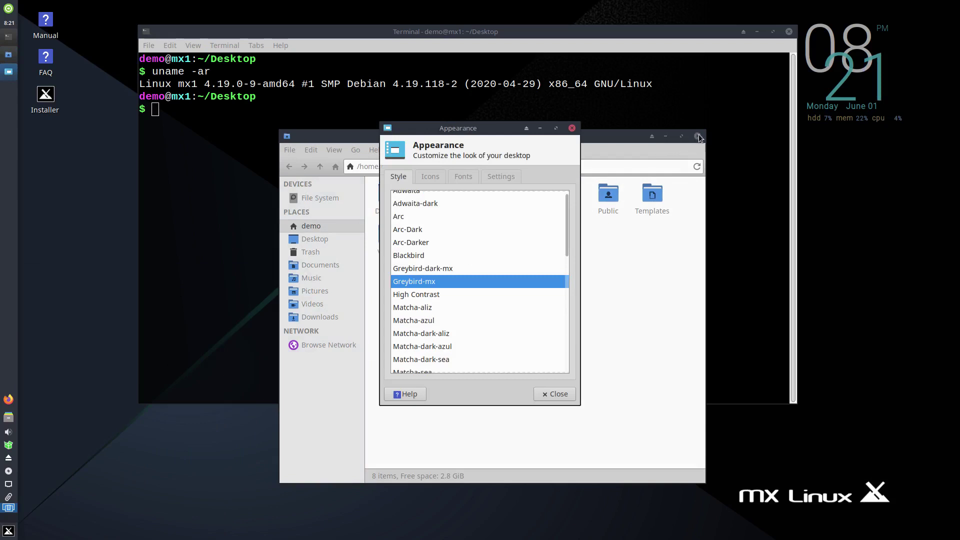
click(757, 32)
click(666, 137)
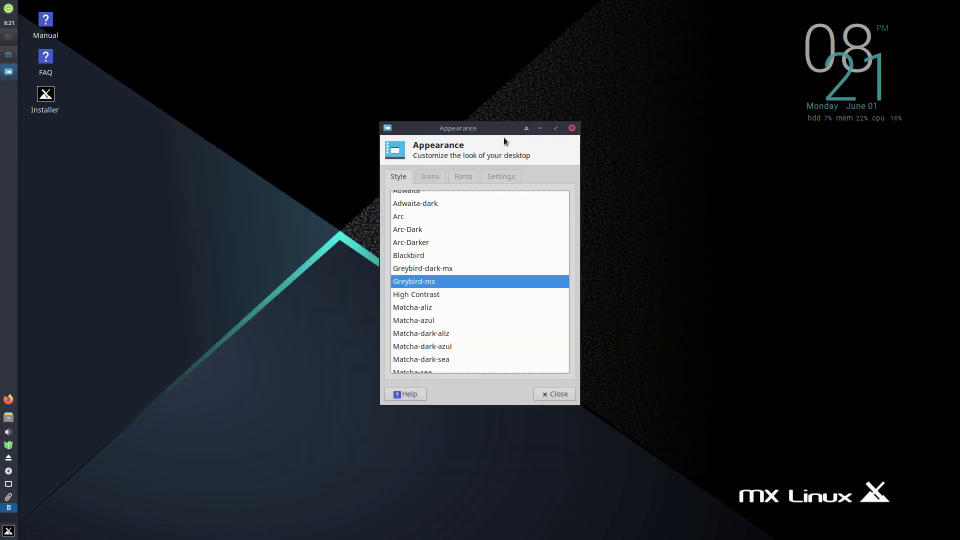
Step: Apply the Adwaita style in Appearance and check how the application menu looks with it
drag(478, 129, 576, 84)
scroll(583, 253, up, 1)
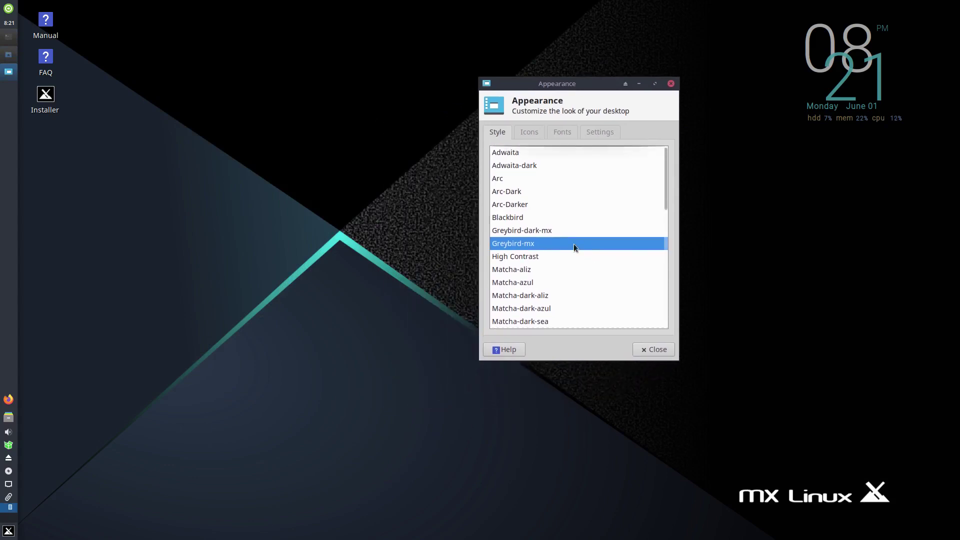
click(535, 152)
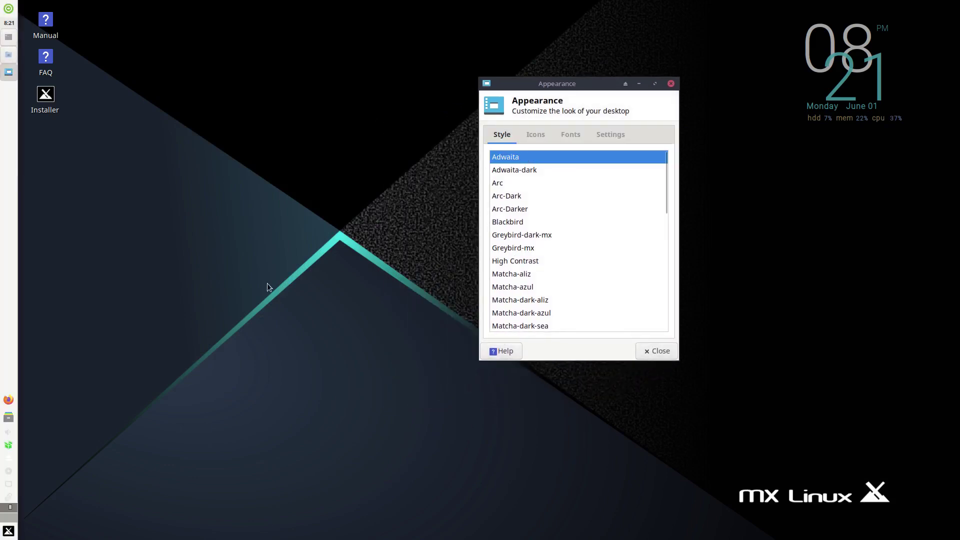
click(9, 531)
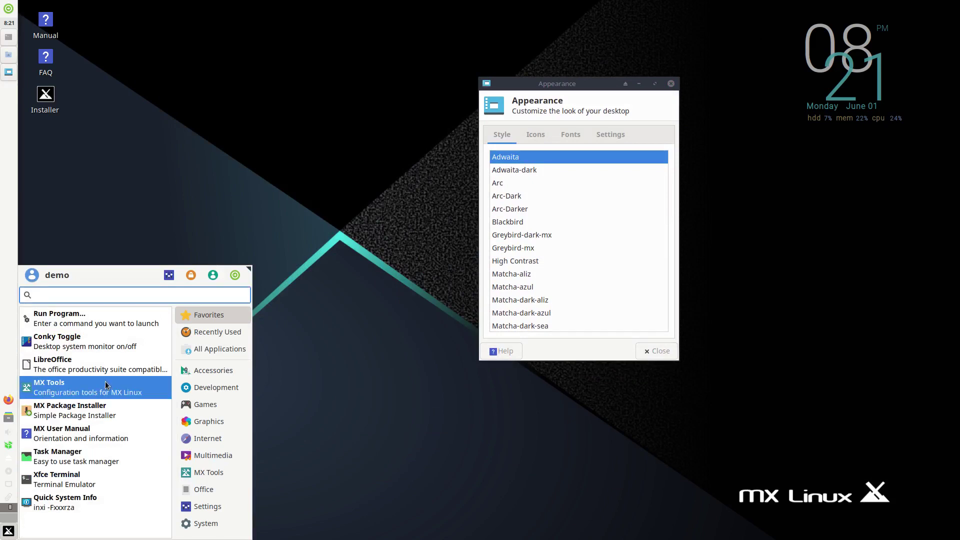
click(288, 279)
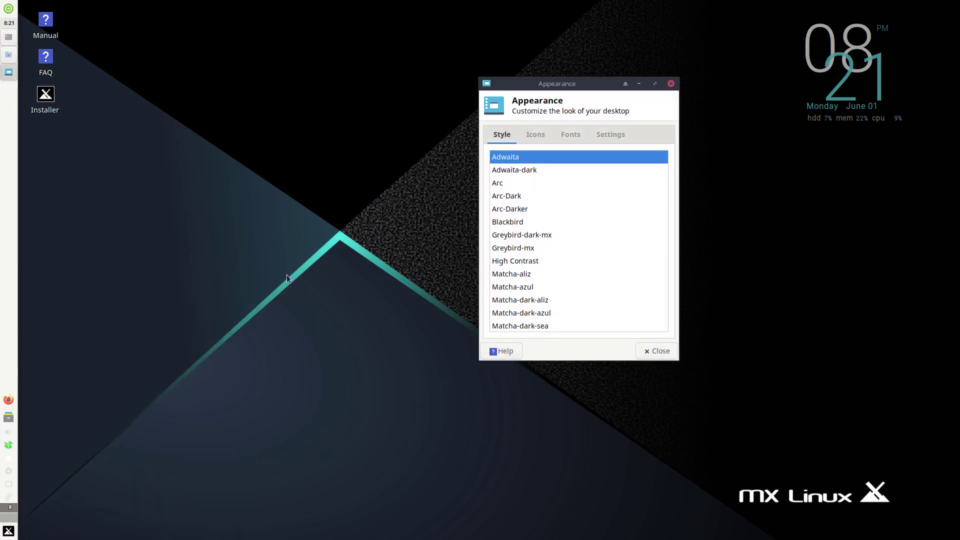
Step: Restore the minimized file manager and terminal windows and reduce the terminal text size by two steps
click(9, 53)
click(9, 37)
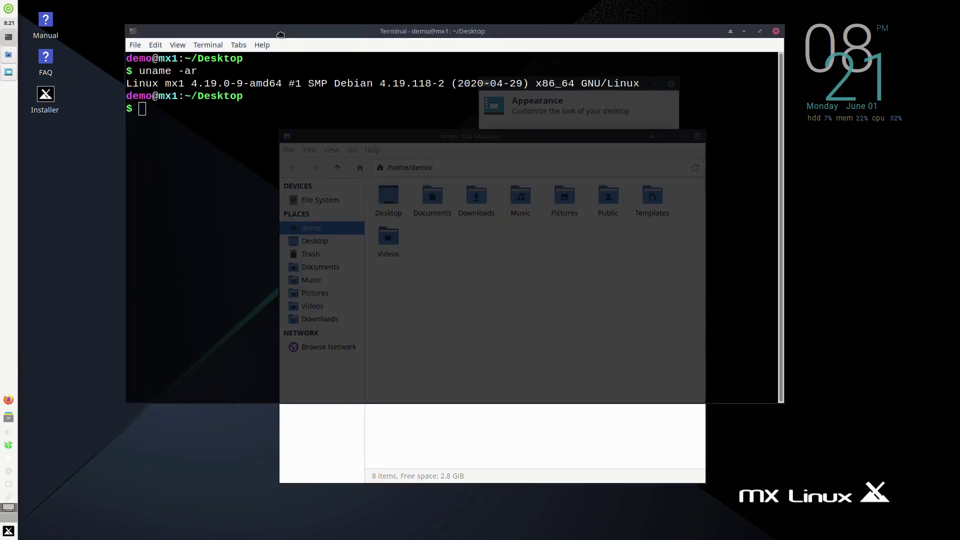
drag(281, 35, 230, 34)
key(ctrl+minus)
key(ctrl+minus)
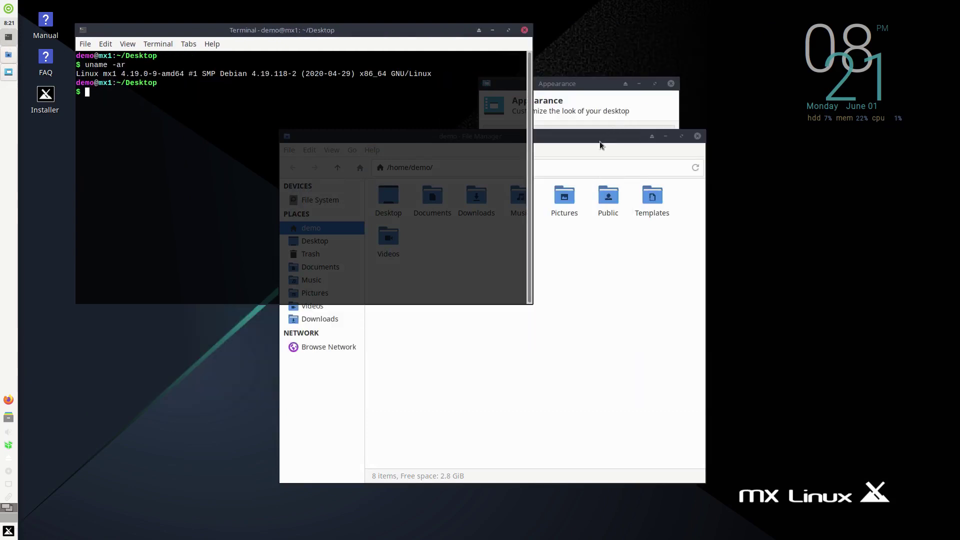
Step: Move the file manager and Appearance windows apart and apply the Adwaita-dark style
drag(600, 144, 475, 132)
drag(568, 89, 752, 66)
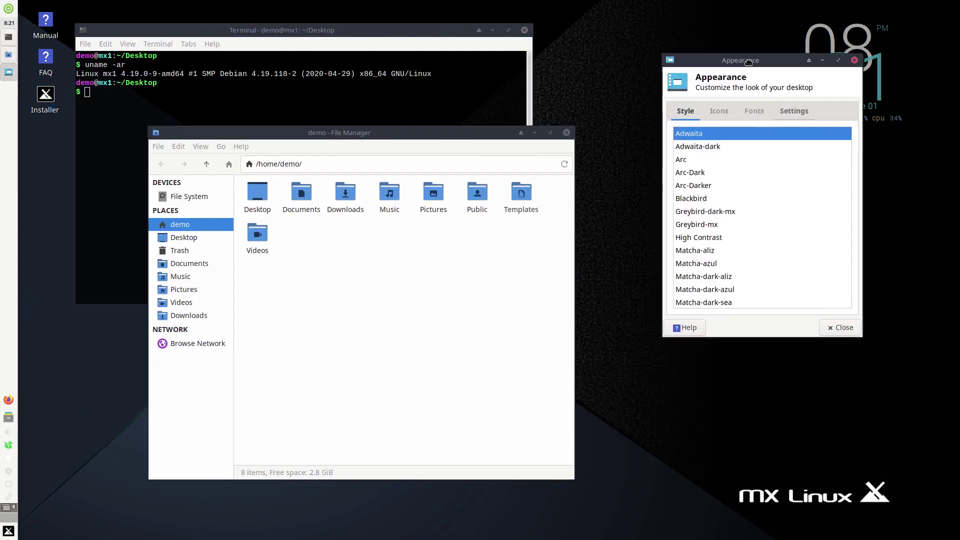
click(719, 145)
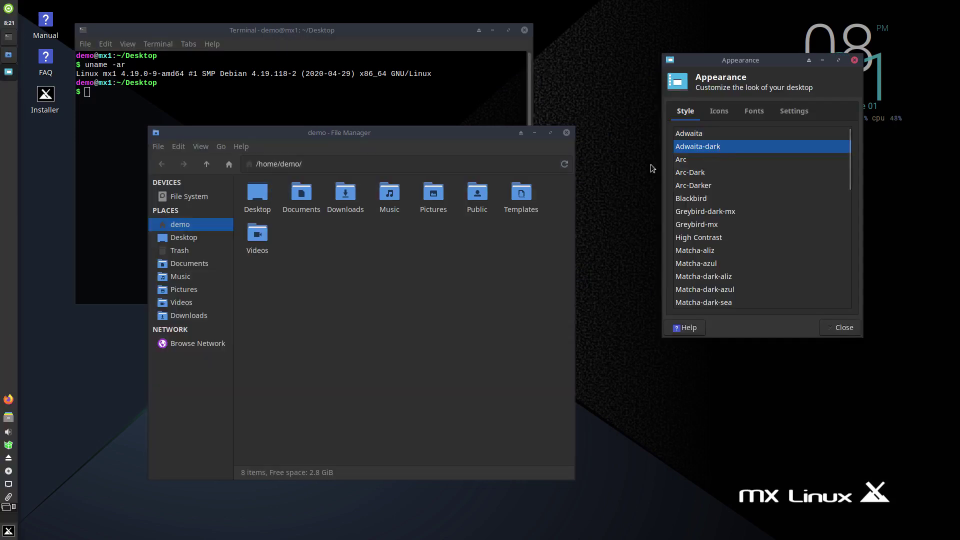
scroll(766, 176, down, 2)
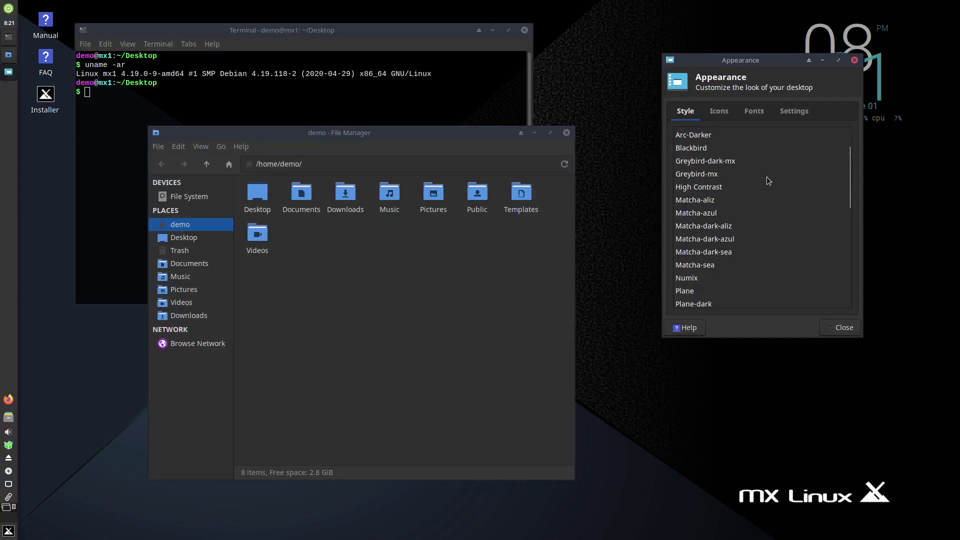
scroll(765, 177, up, 2)
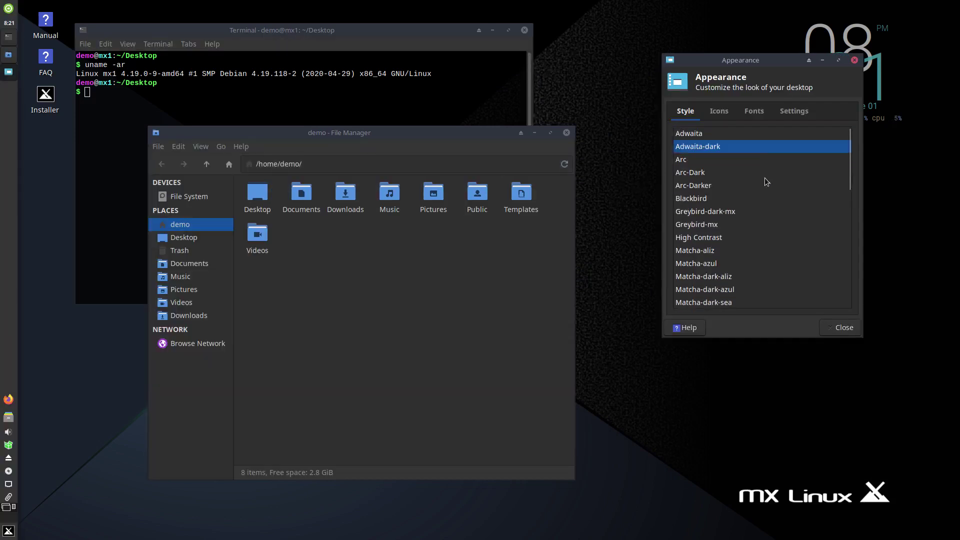
Step: Try the Greybird-mx, Greybird-dark-mx, High Contrast and Matcha-aliz styles in turn
click(718, 225)
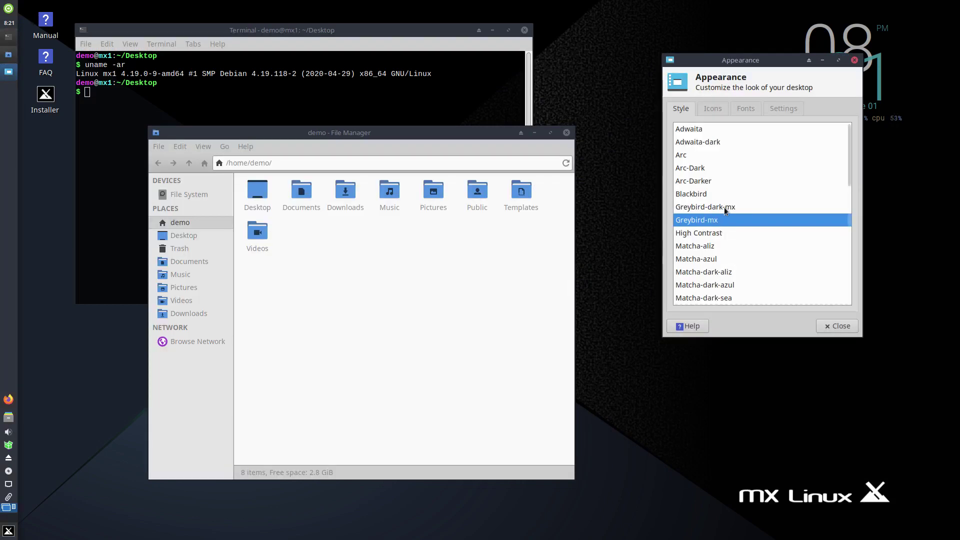
click(724, 207)
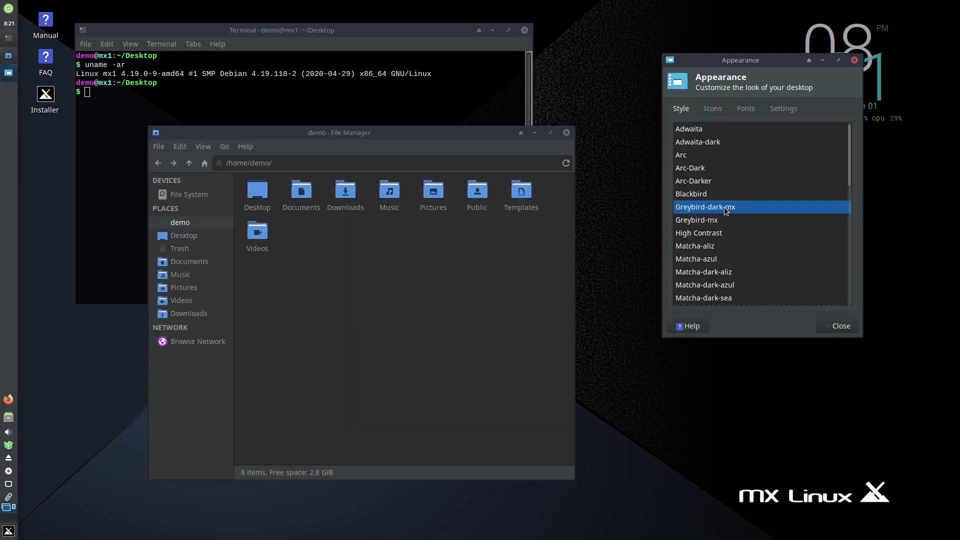
click(729, 233)
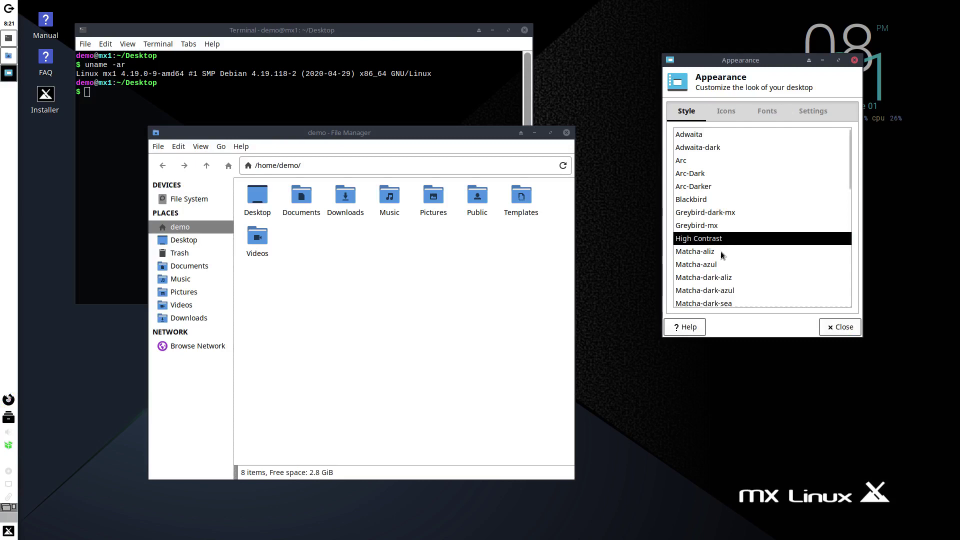
click(720, 251)
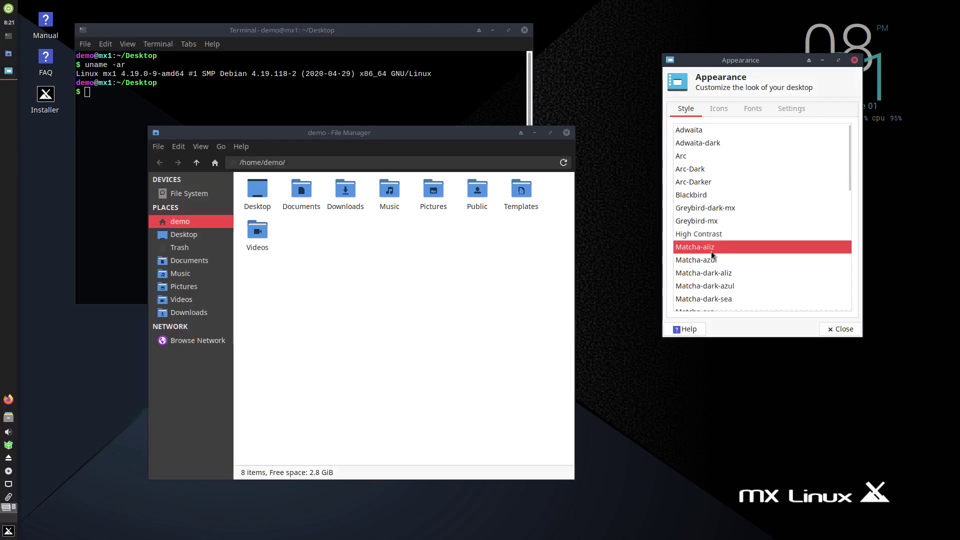
Step: Check how the application menu's Accessories category and the file manager's Go and View menus look with the Matcha-aliz style
click(9, 531)
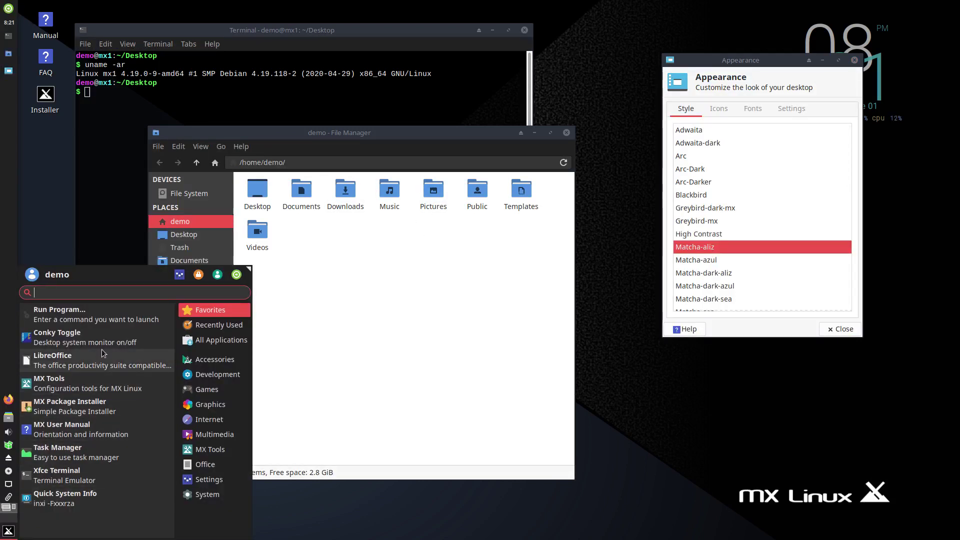
click(214, 359)
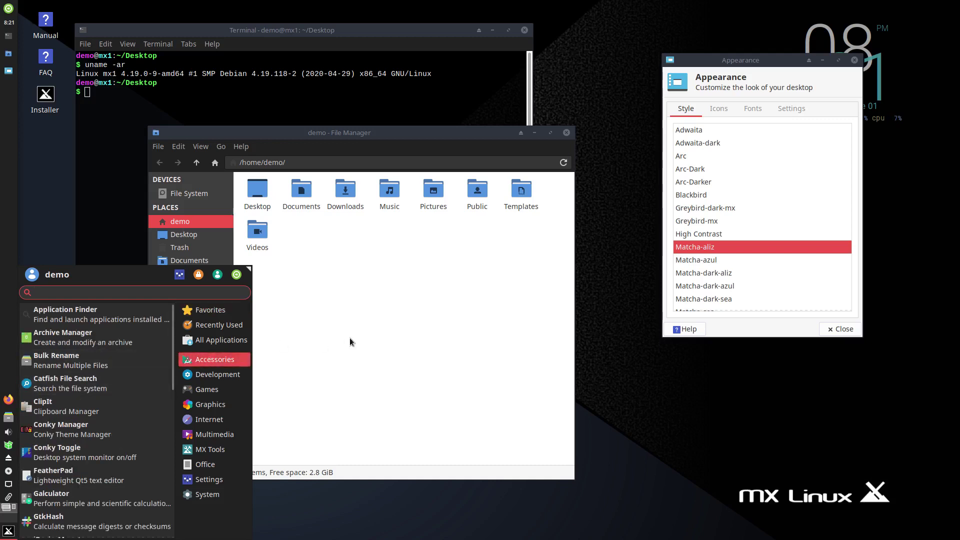
click(350, 342)
click(218, 147)
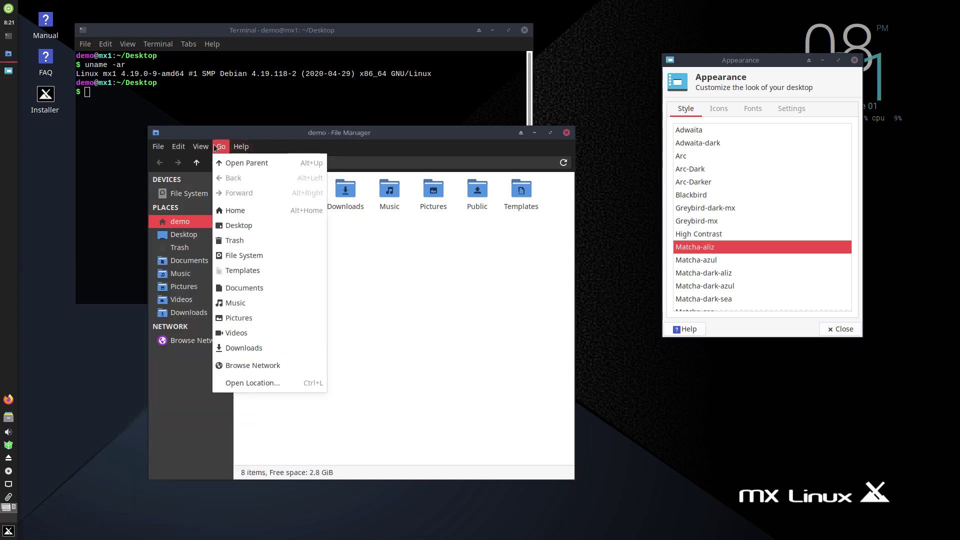
mouse_move(200, 146)
mouse_move(226, 195)
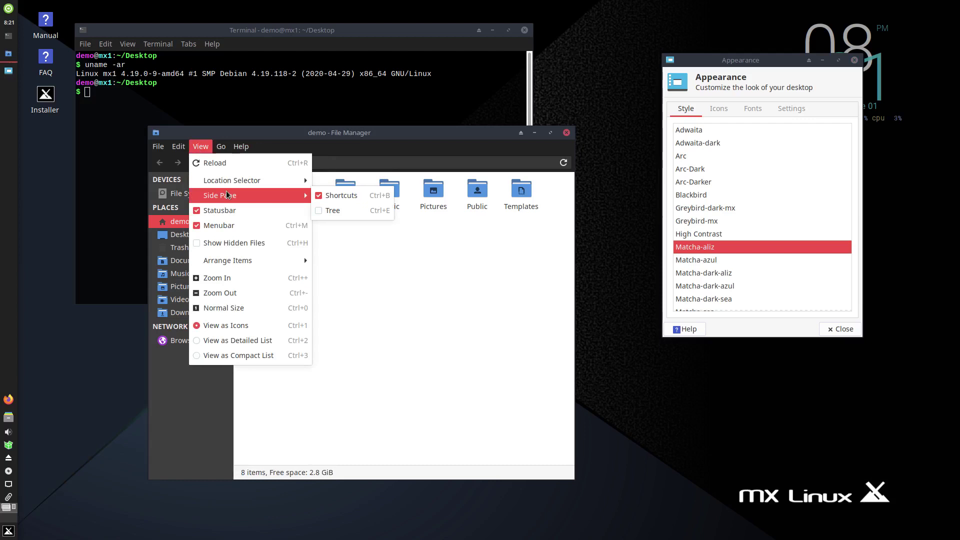
click(585, 228)
Step: Open the desktop background settings and try the blue striped wallpaper and the swan wallpaper in turn
right_click(602, 176)
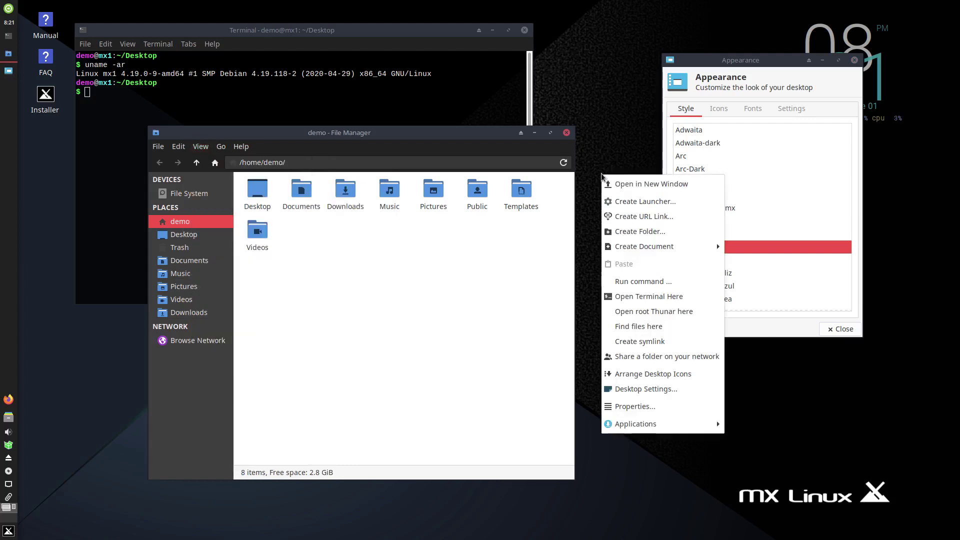
click(648, 390)
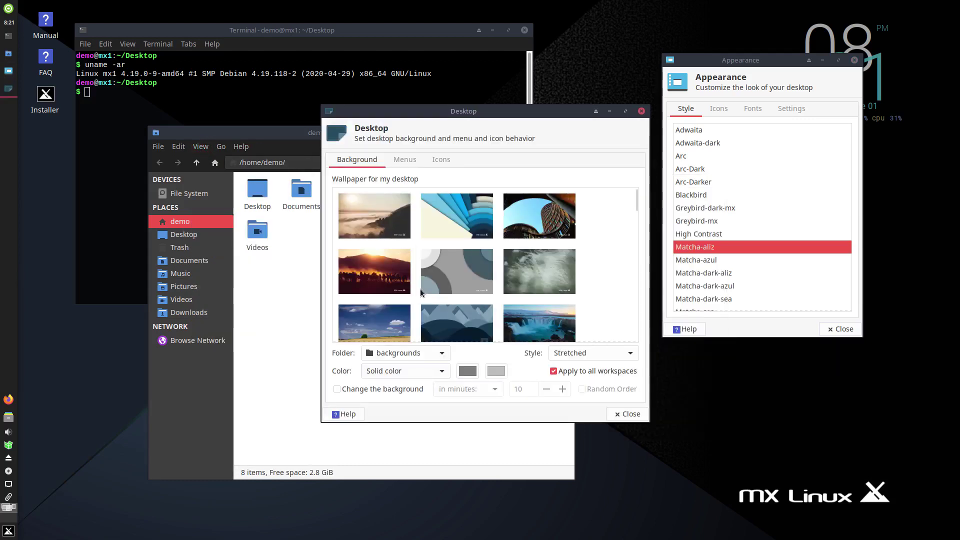
click(438, 212)
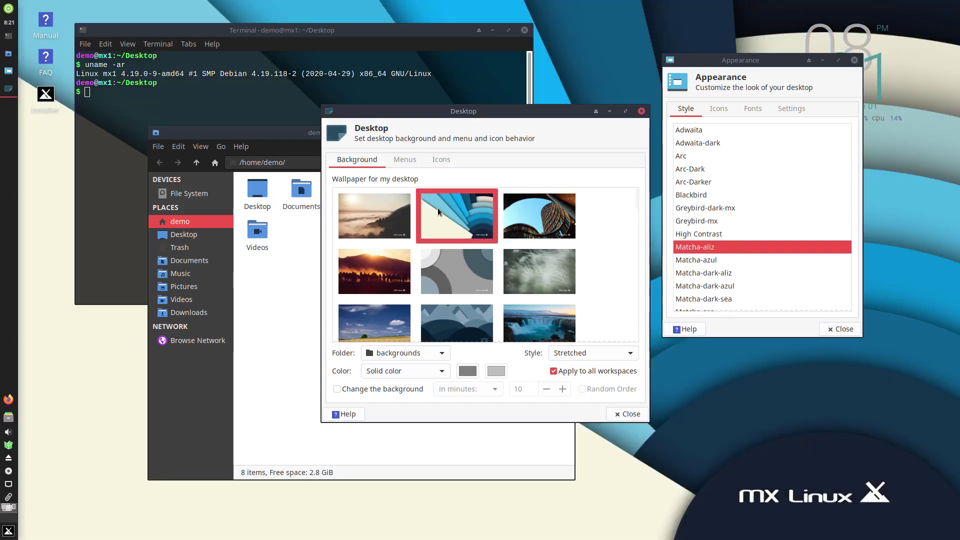
scroll(528, 250, down, 10)
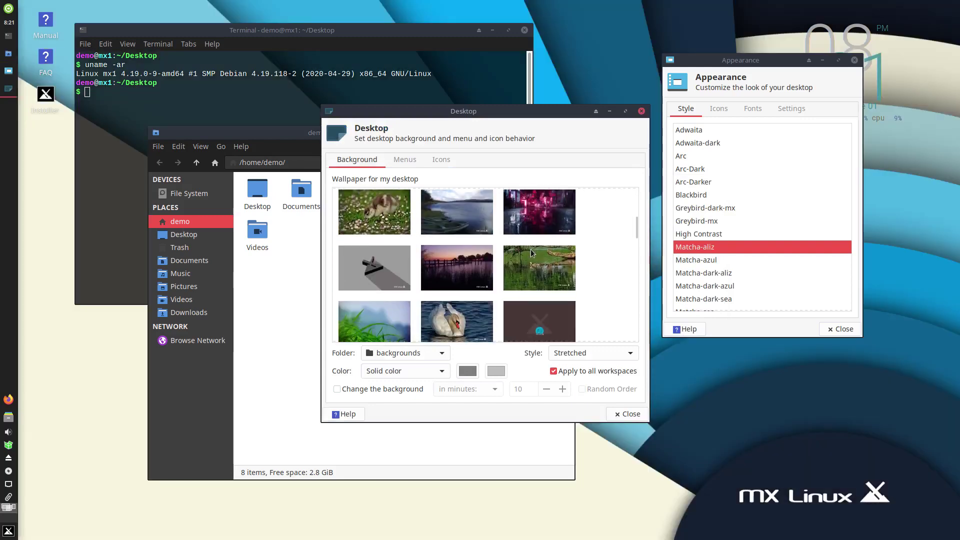
click(492, 303)
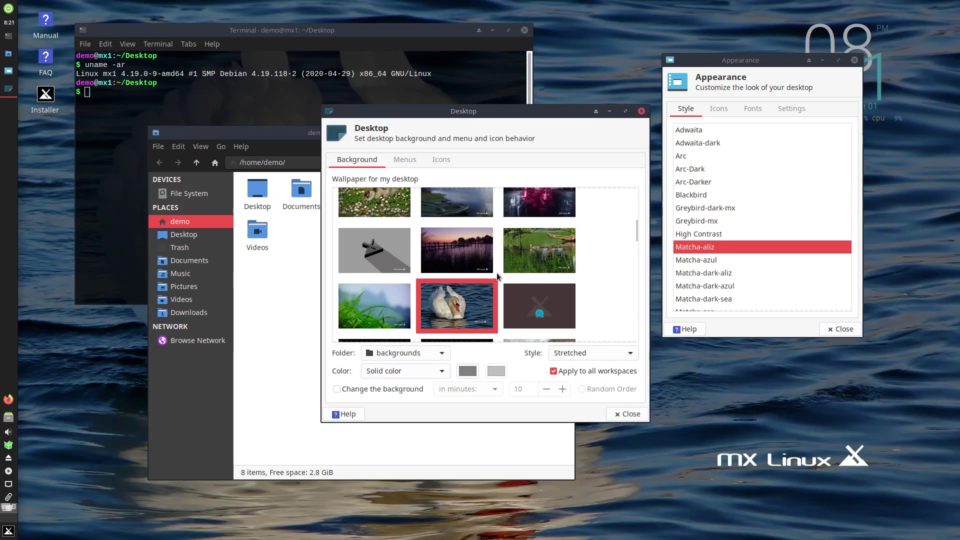
Step: Set the close-up seal photo on teal water as the wallpaper and close the desktop settings
scroll(500, 272, down, 1)
scroll(500, 272, down, 5)
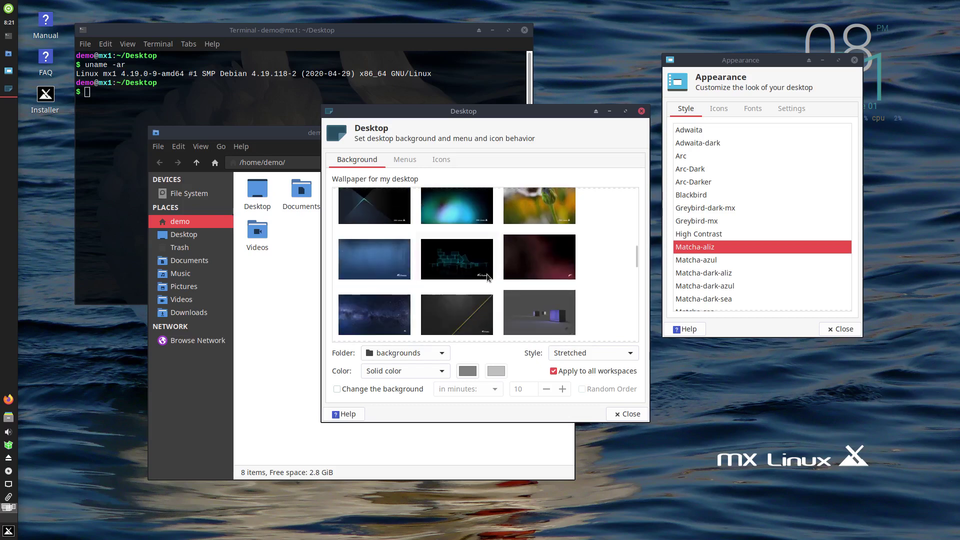
scroll(487, 275, down, 3)
scroll(487, 278, down, 5)
click(531, 274)
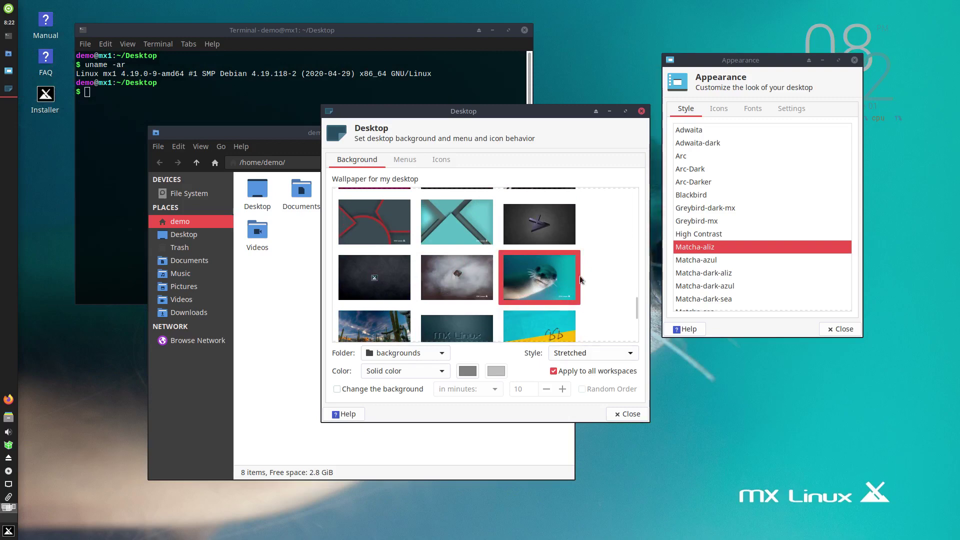
click(642, 111)
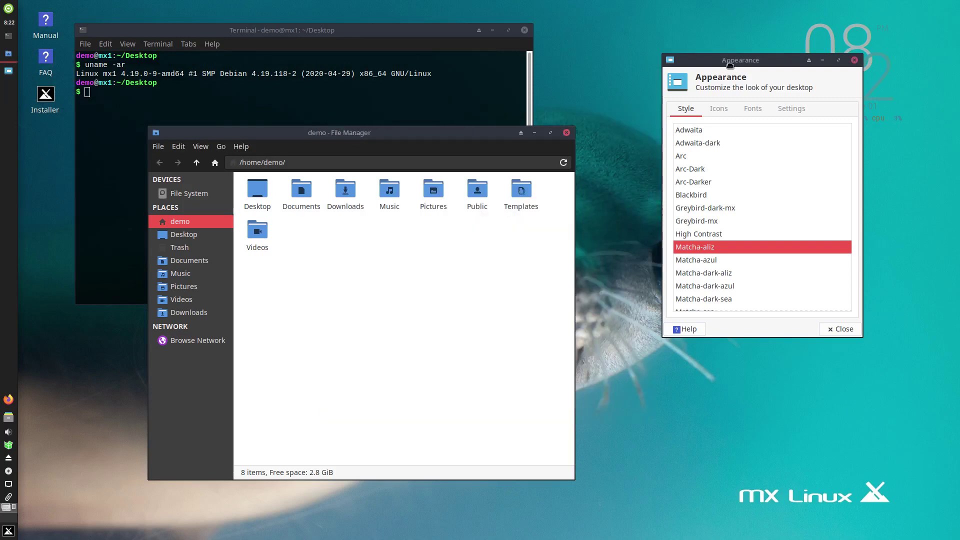
Step: Move the Appearance and file manager windows apart to uncover more of the wallpaper and apply the Matcha-azul style
drag(720, 60, 755, 201)
drag(484, 142, 362, 147)
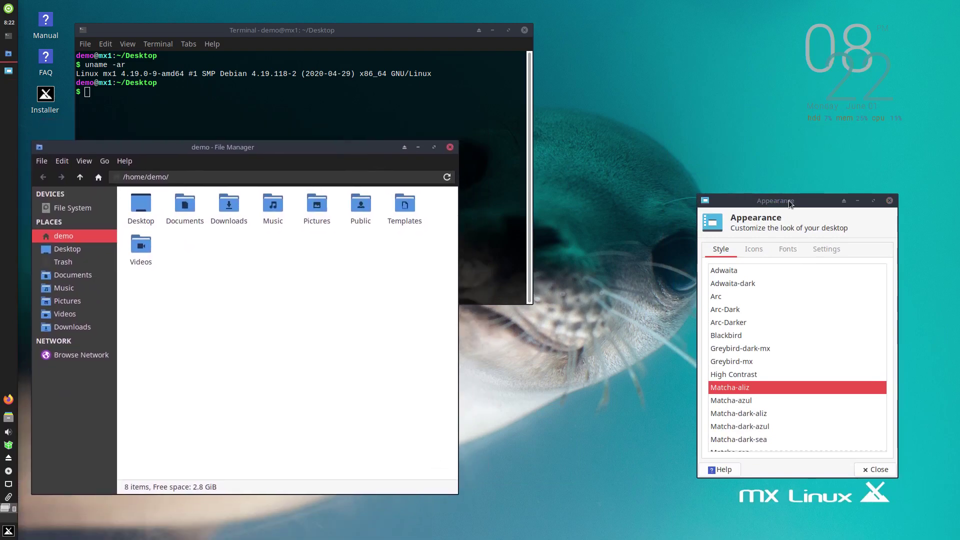
drag(788, 200, 810, 116)
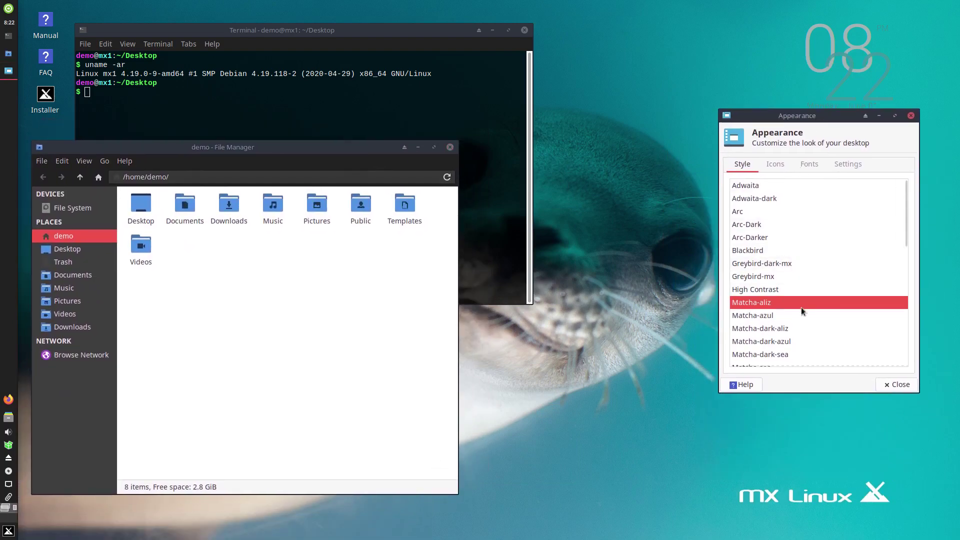
click(774, 315)
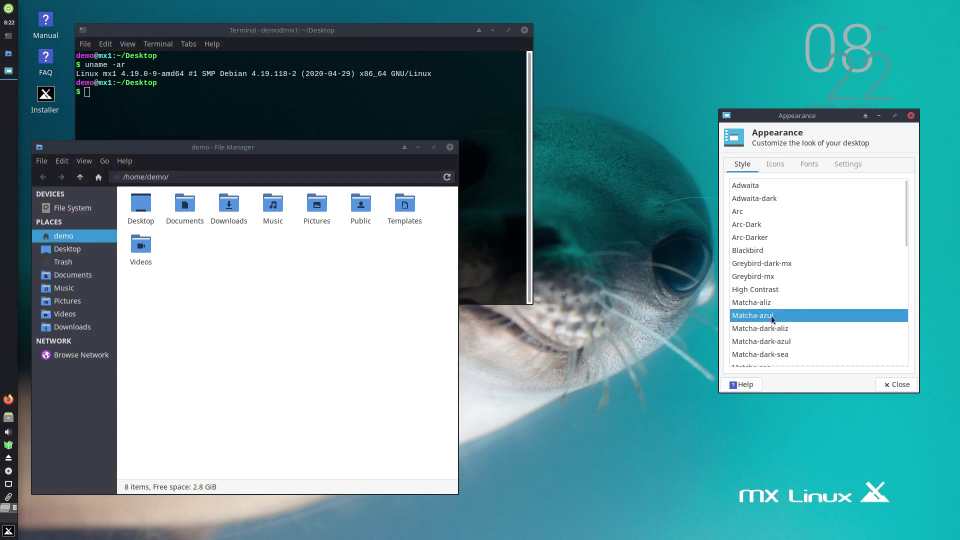
Step: Check the file manager's Go menu and the application menu with Matcha-azul, and make the application menu taller and slightly narrower
click(105, 161)
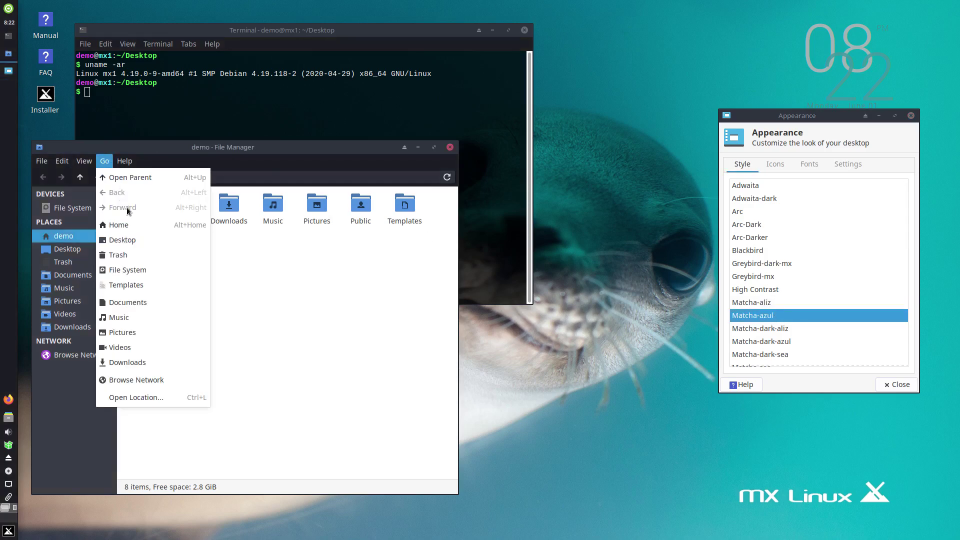
key(Escape)
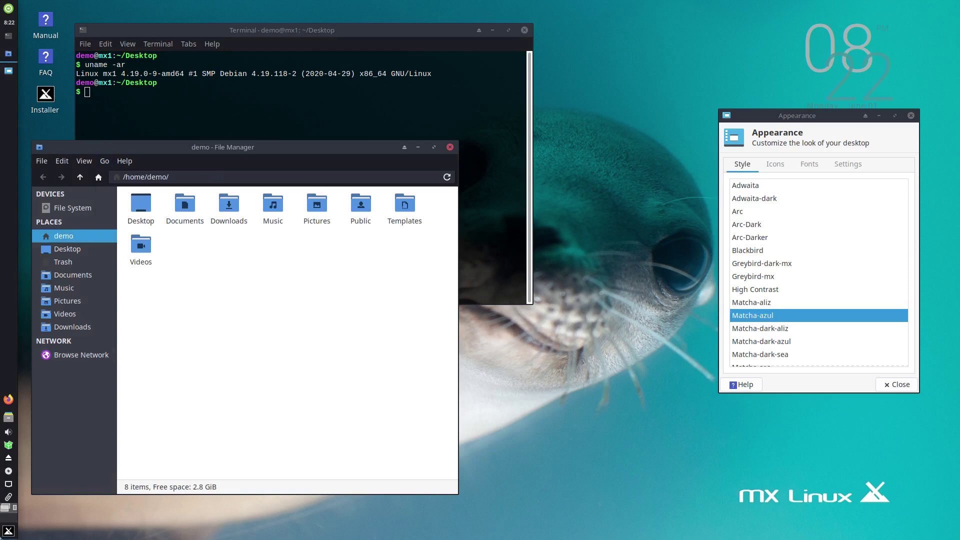
click(8, 531)
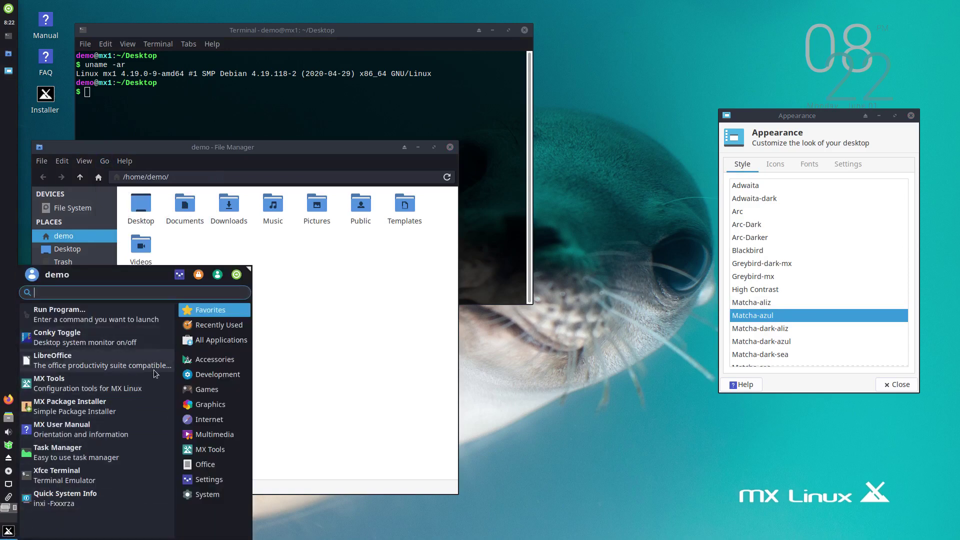
mouse_move(215, 374)
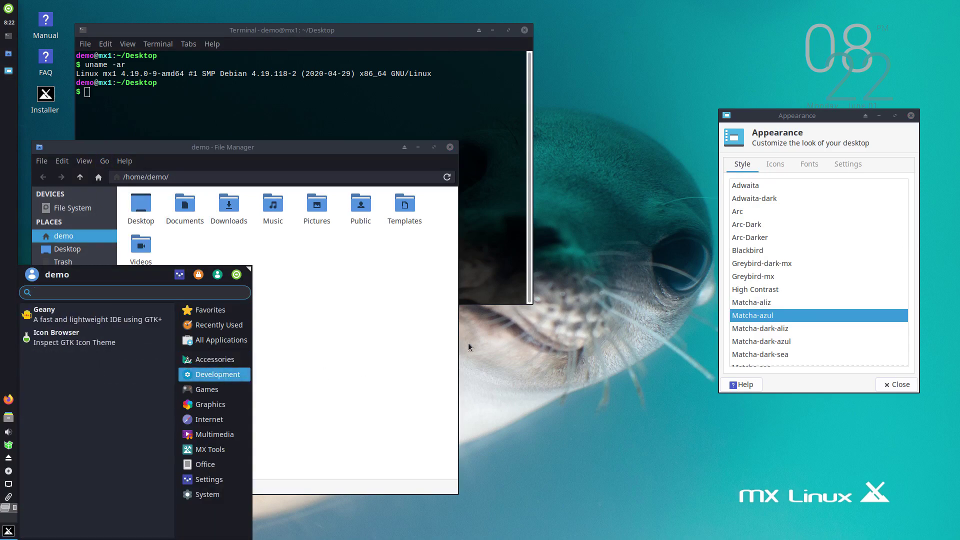
drag(247, 271, 231, 145)
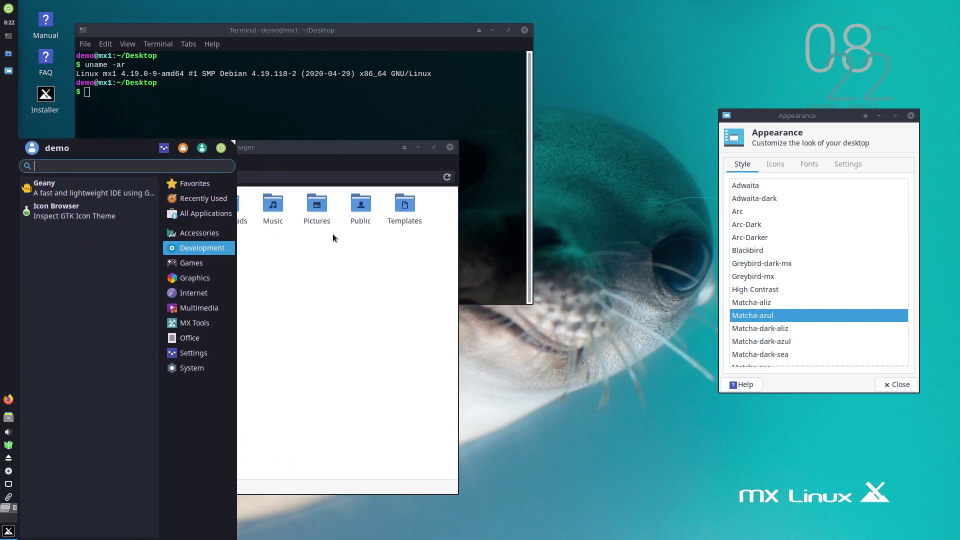
click(302, 265)
Step: Apply the Numix style, move the file manager window towards the middle and look at the application menu's Games category
scroll(826, 235, down, 2)
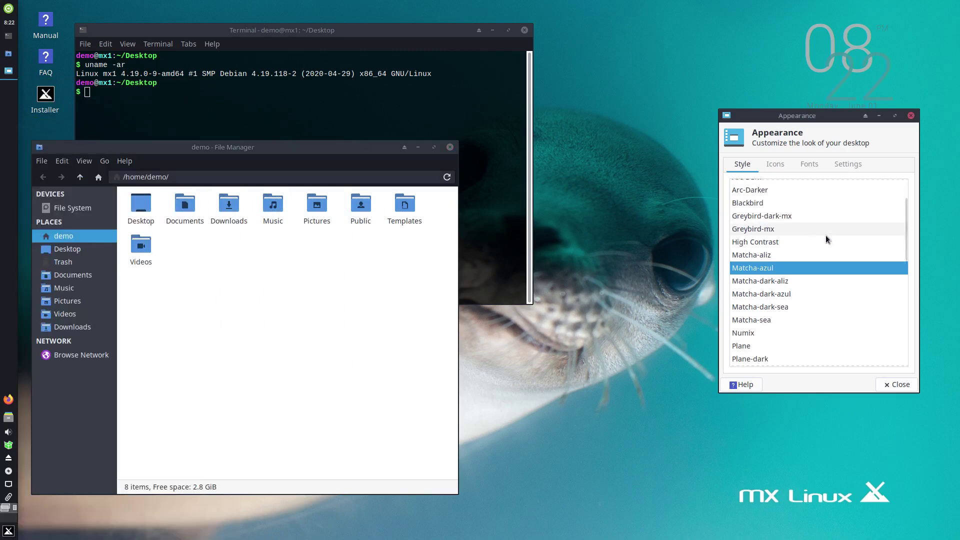
click(749, 282)
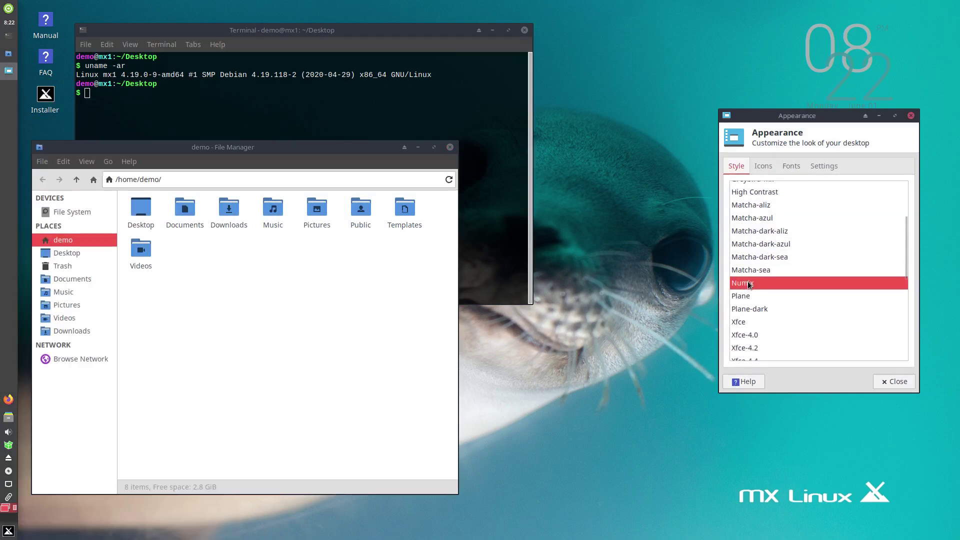
drag(223, 147, 363, 160)
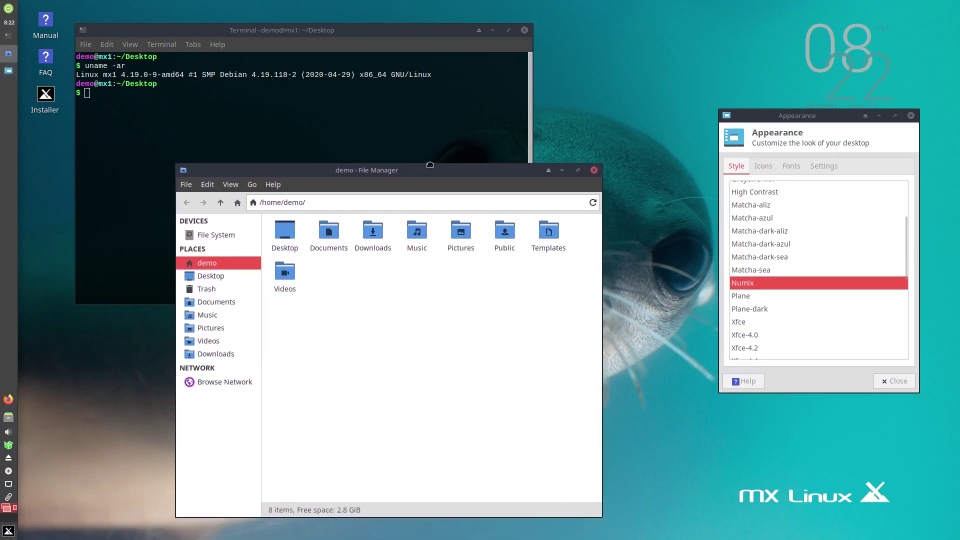
click(15, 530)
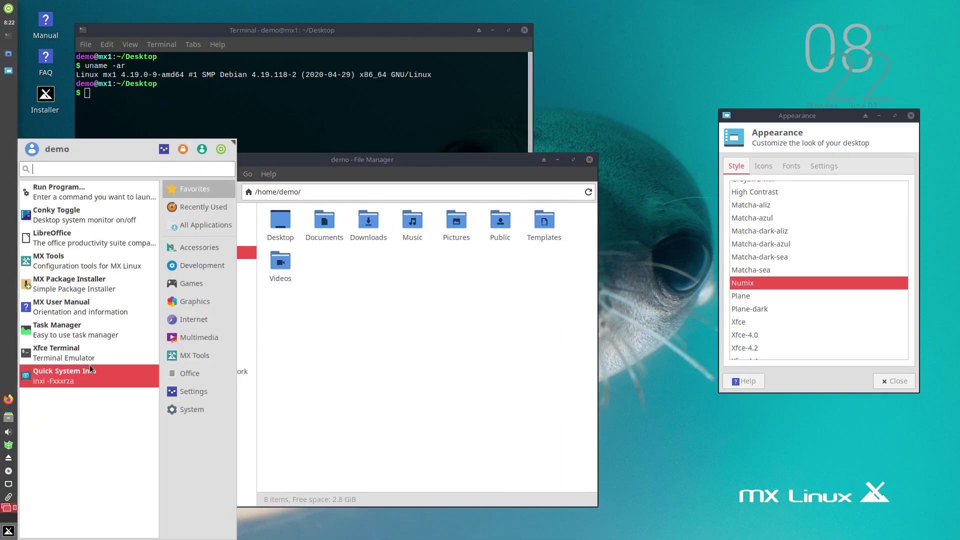
mouse_move(192, 284)
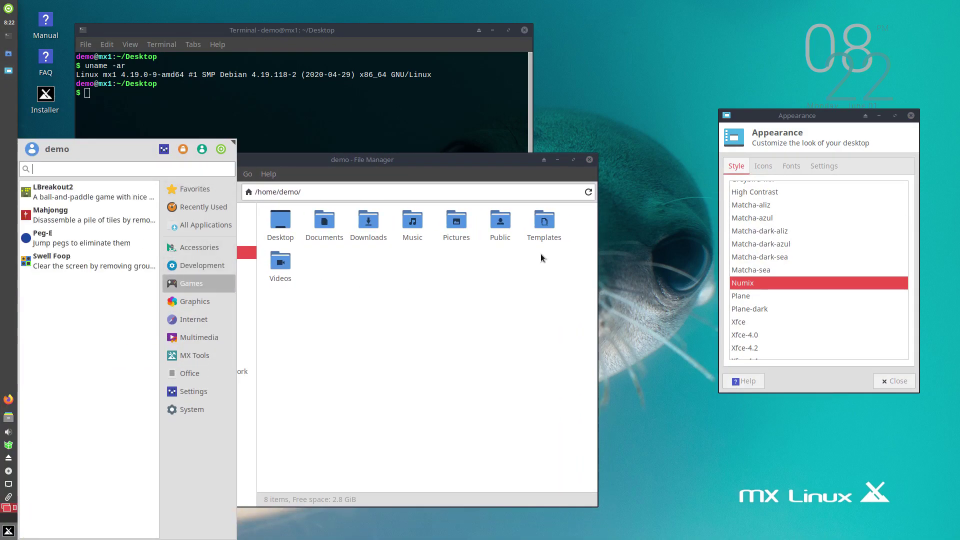
click(652, 275)
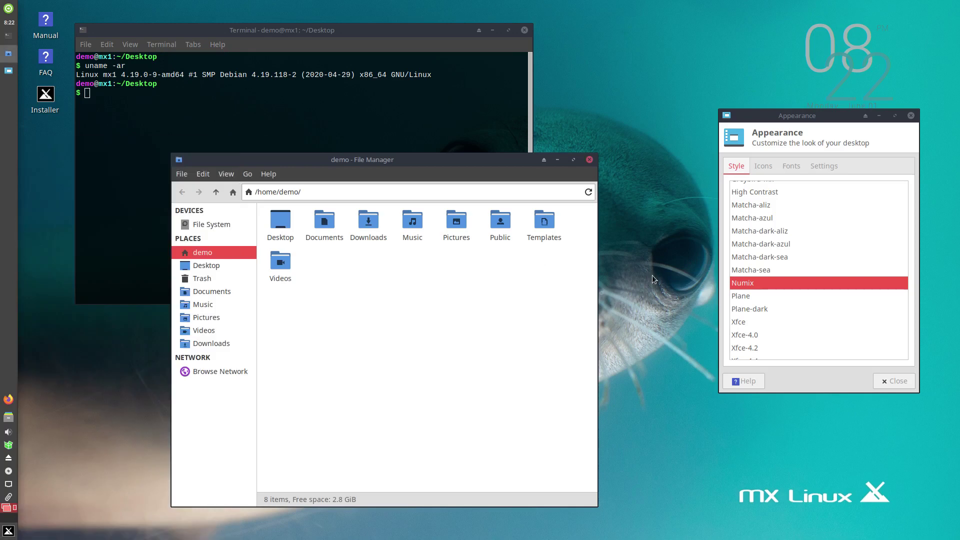
Step: Apply the Plane-dark style and close the Appearance, file manager and terminal windows
click(758, 309)
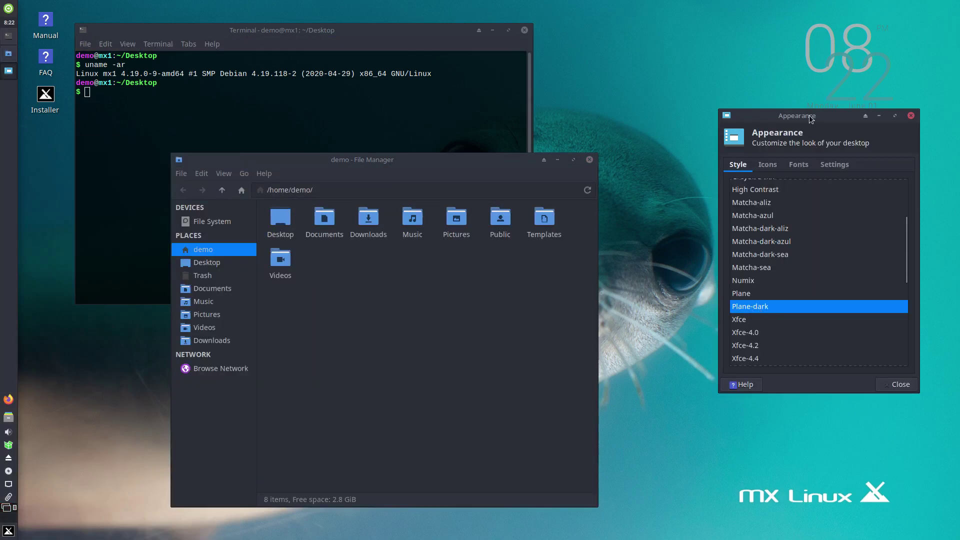
drag(811, 118, 718, 67)
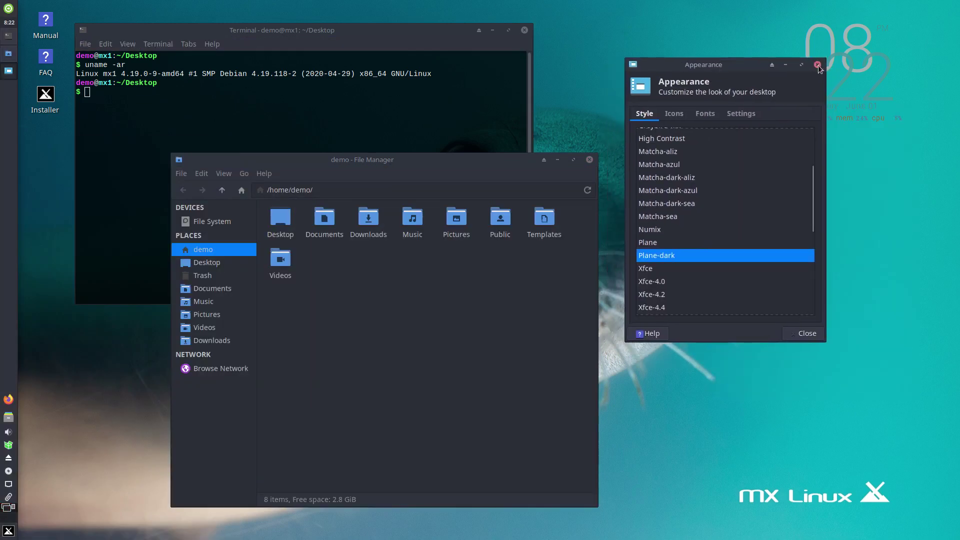
click(817, 65)
click(589, 161)
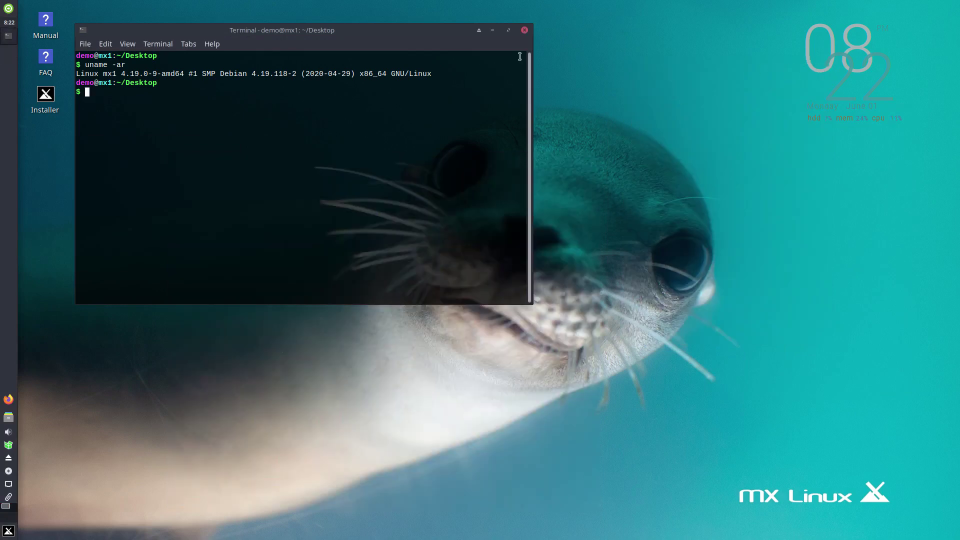
click(524, 31)
Step: Search the application menu for "tw" and launch MX Tweak
click(9, 530)
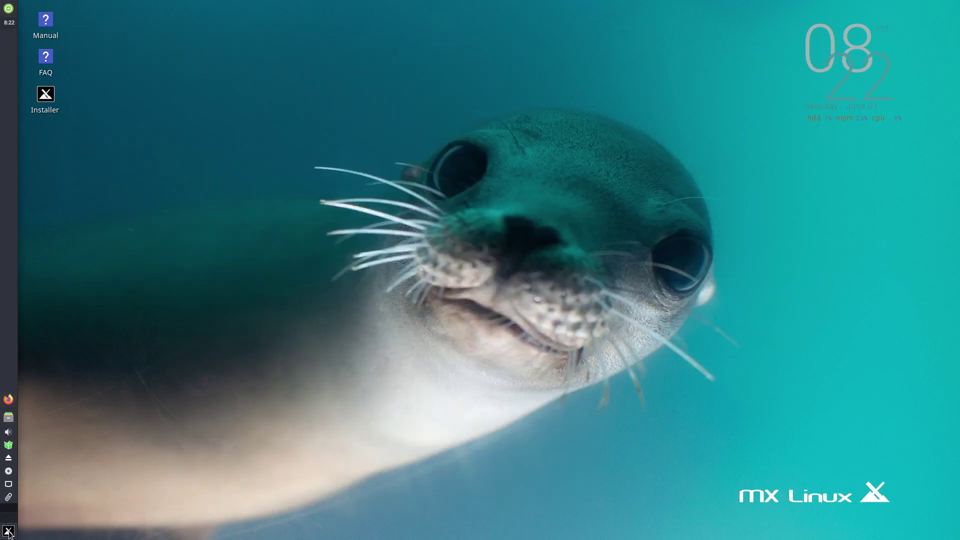
text(tw)
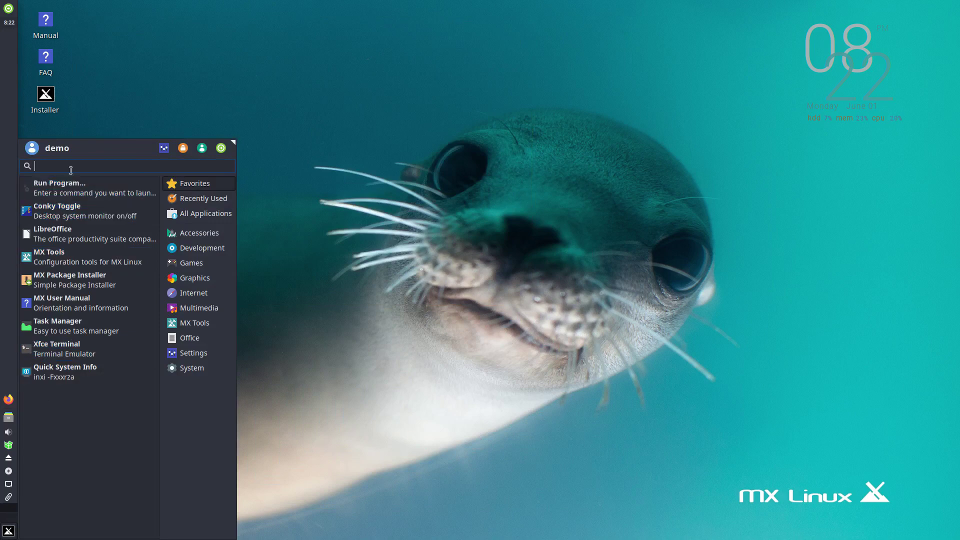
click(82, 189)
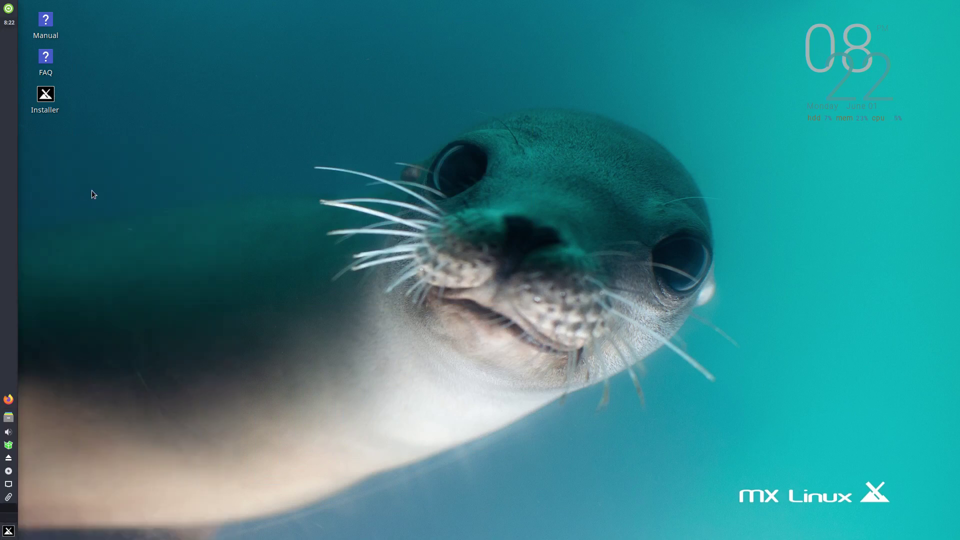
Step: Move the MX Tweak window higher and apply a horizontal layout at the bottom for the first panel
drag(390, 90, 480, 45)
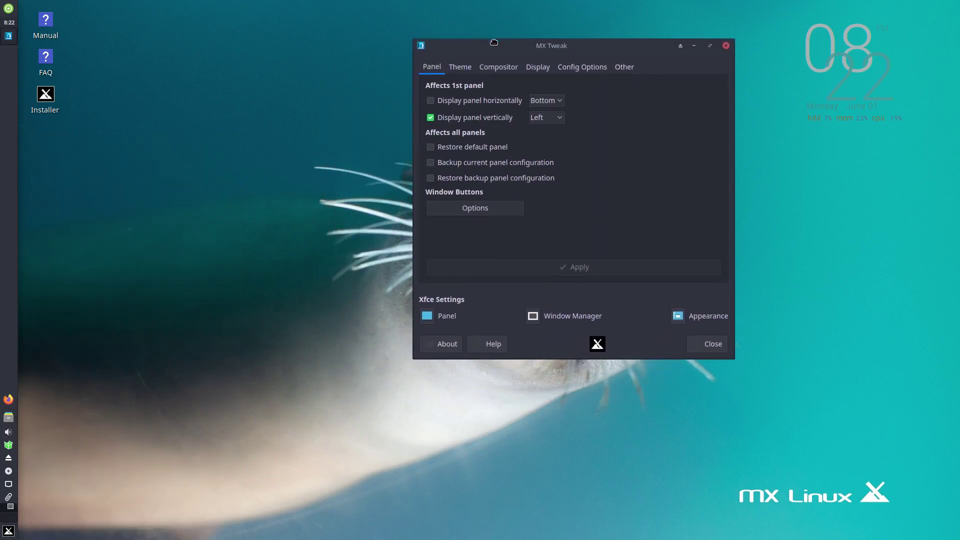
click(503, 97)
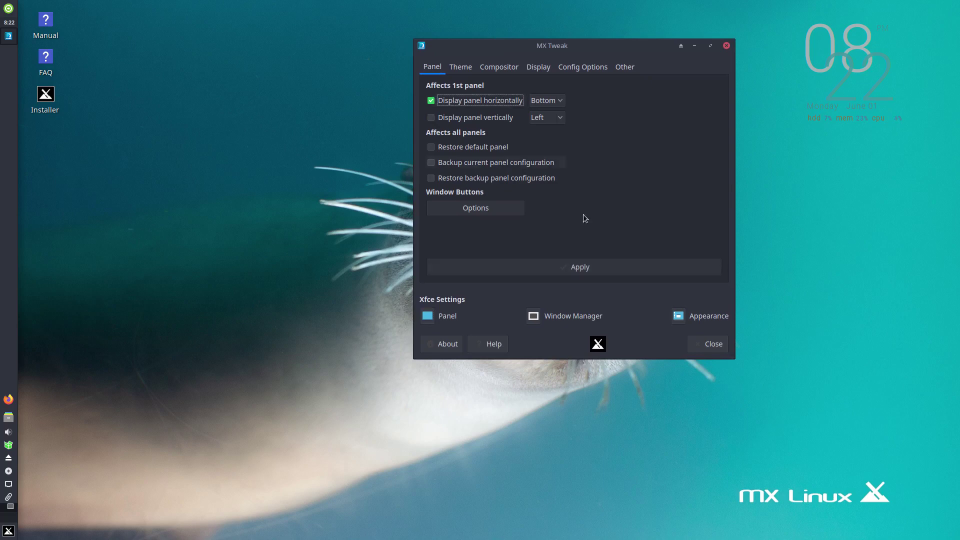
click(630, 271)
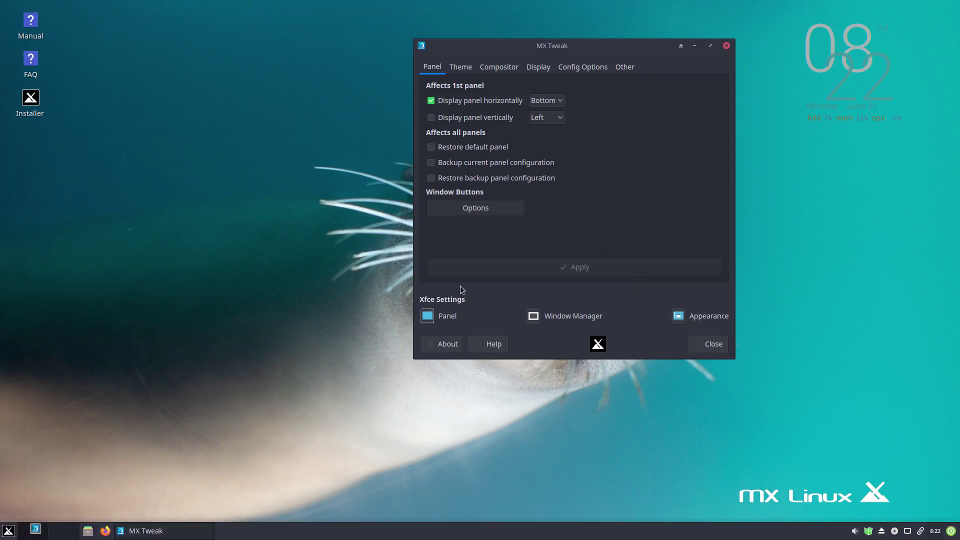
Step: Open the application menu, resize it wider and shorter, and close it again
click(7, 536)
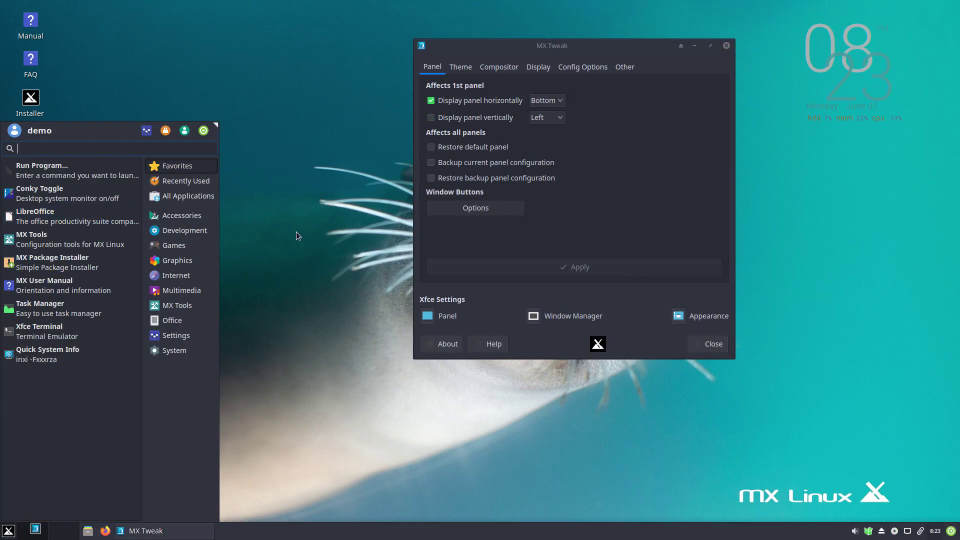
drag(212, 127, 277, 259)
click(305, 195)
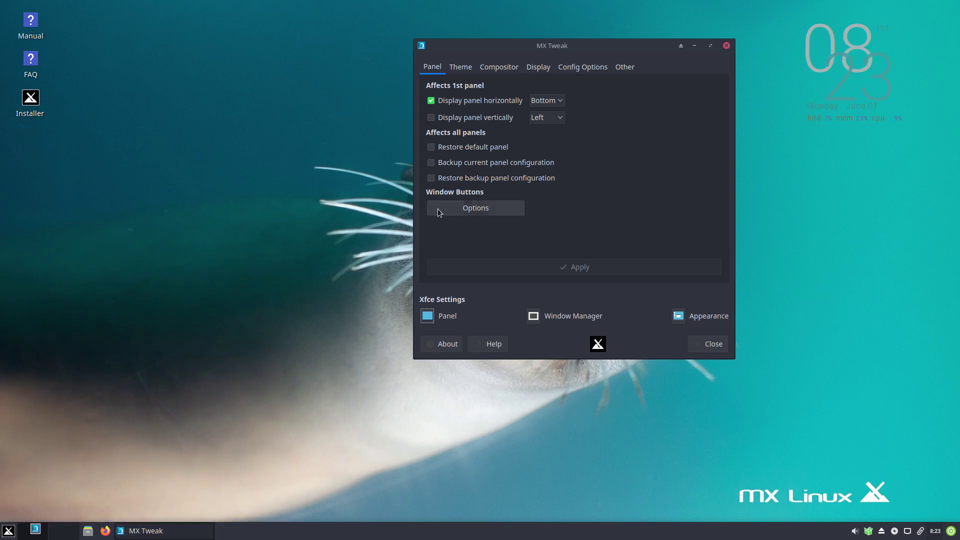
Step: Try the first panel at the top of the screen with the application menu's Games category, and return the panel to the bottom
click(564, 102)
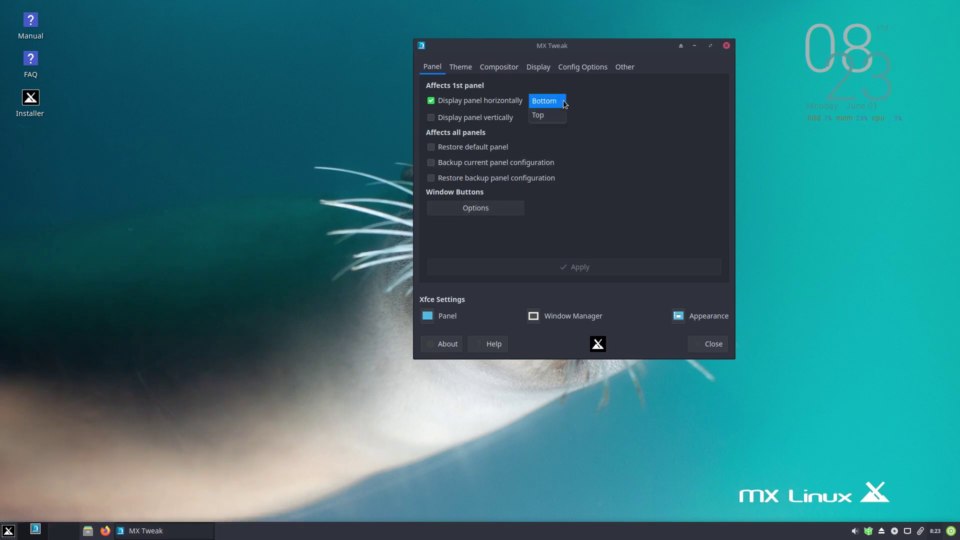
click(545, 118)
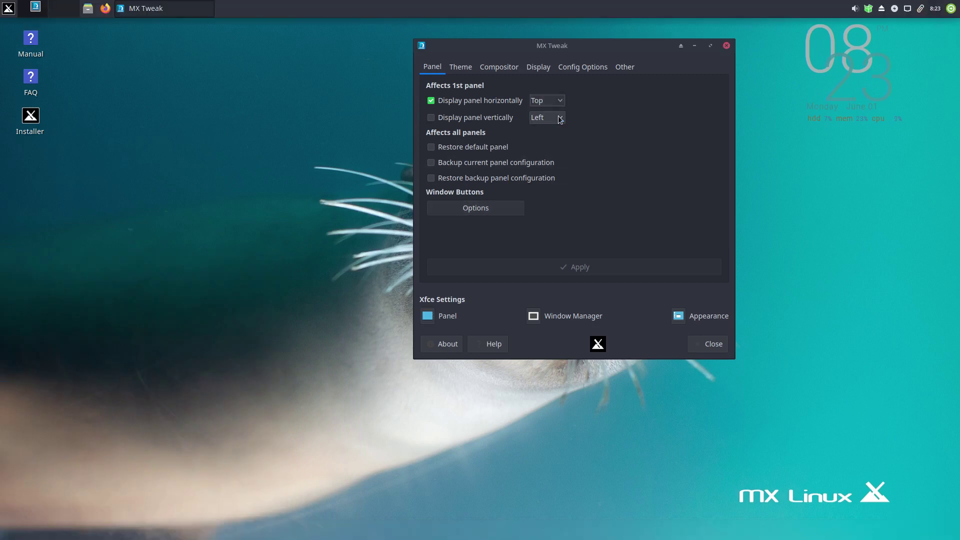
click(8, 11)
click(260, 106)
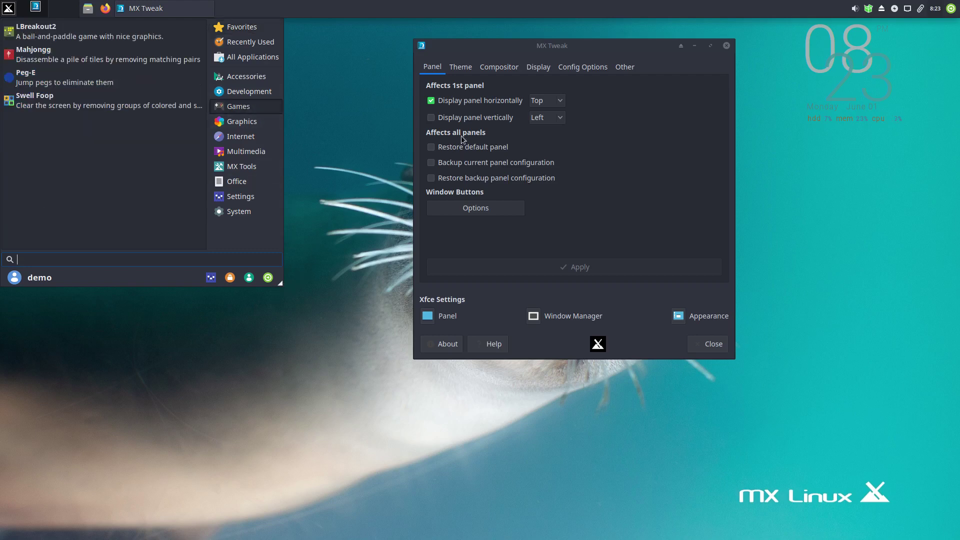
click(548, 105)
click(545, 89)
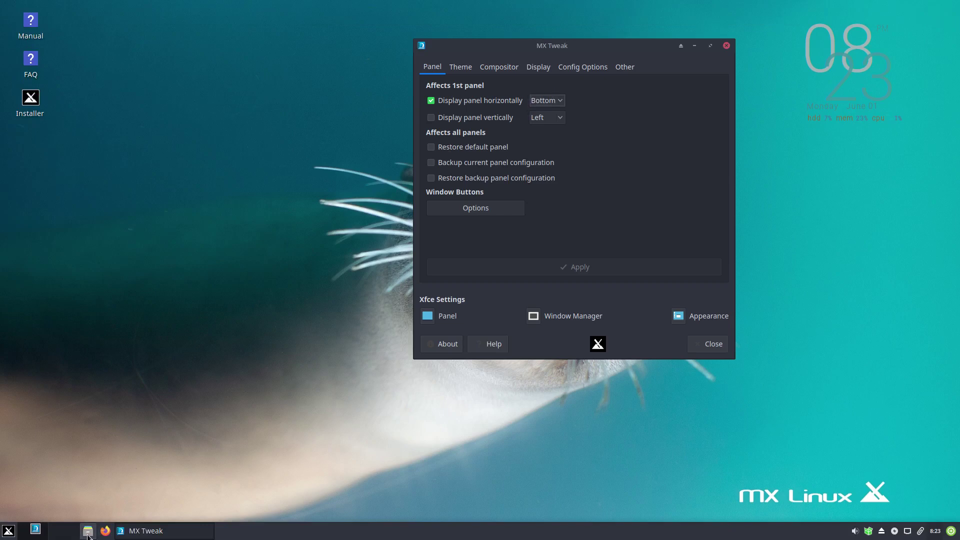
Step: Open the file manager, minimize and restore it, and switch between it and MX Tweak, leaving the file manager minimized
click(87, 530)
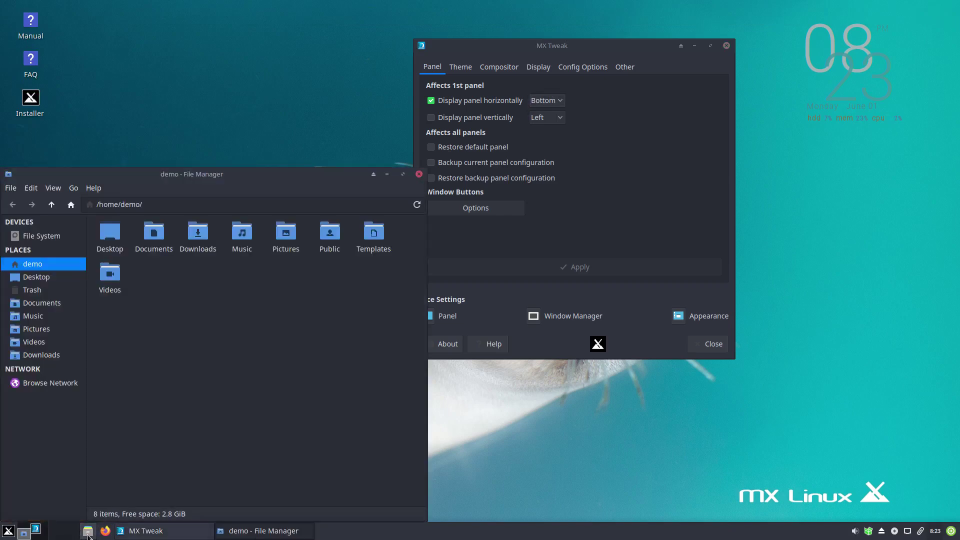
click(388, 174)
click(224, 529)
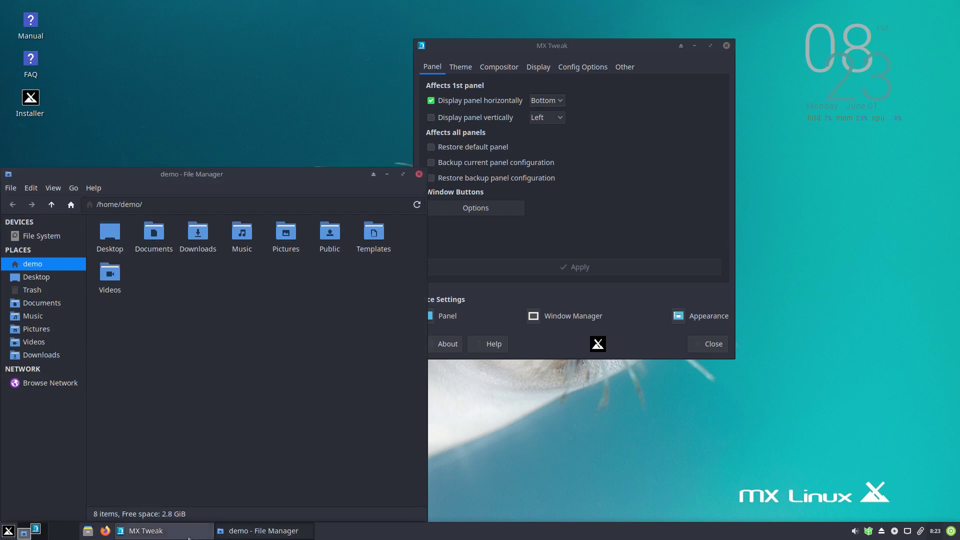
click(387, 174)
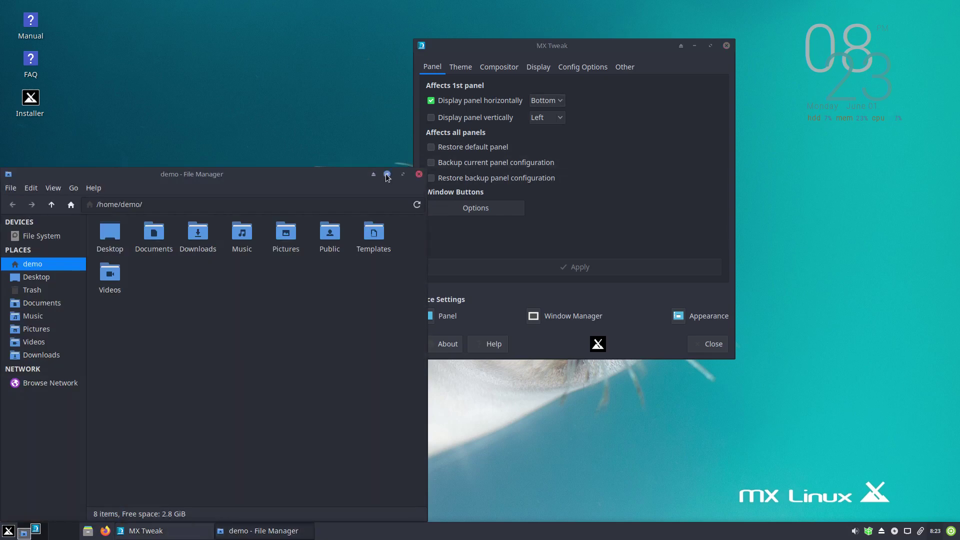
key(alt+Tab)
key(alt+Tab)
key(alt+Tab)
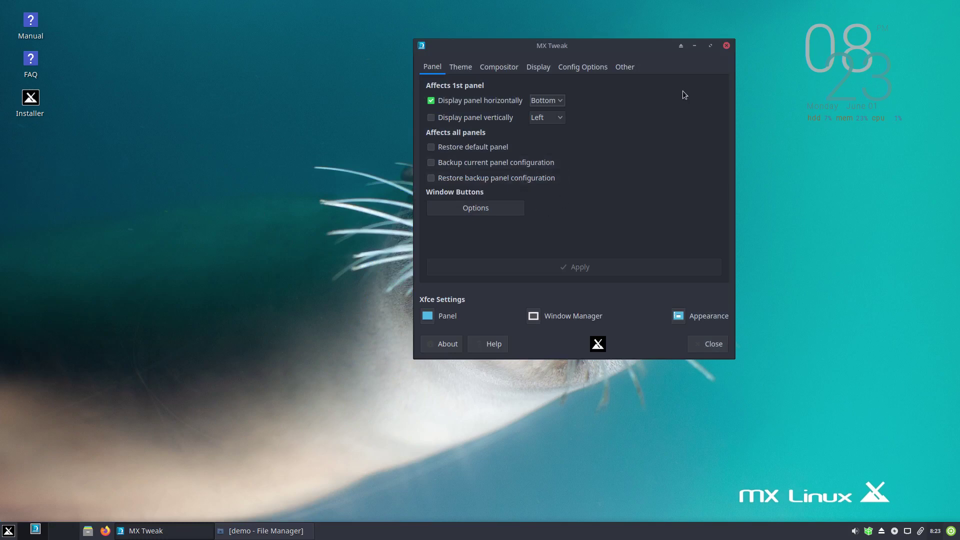
Step: Apply the MX Dark theme set in MX Tweak
click(461, 66)
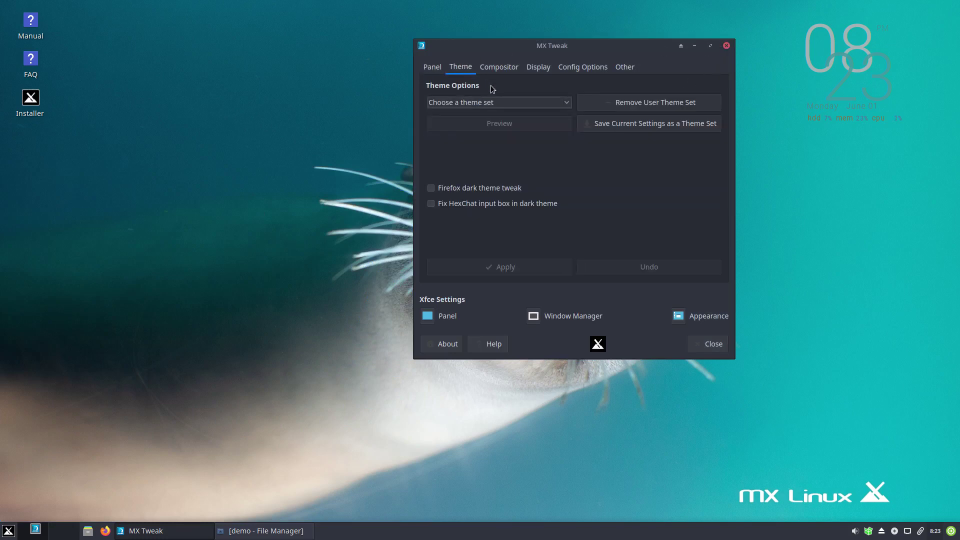
click(564, 104)
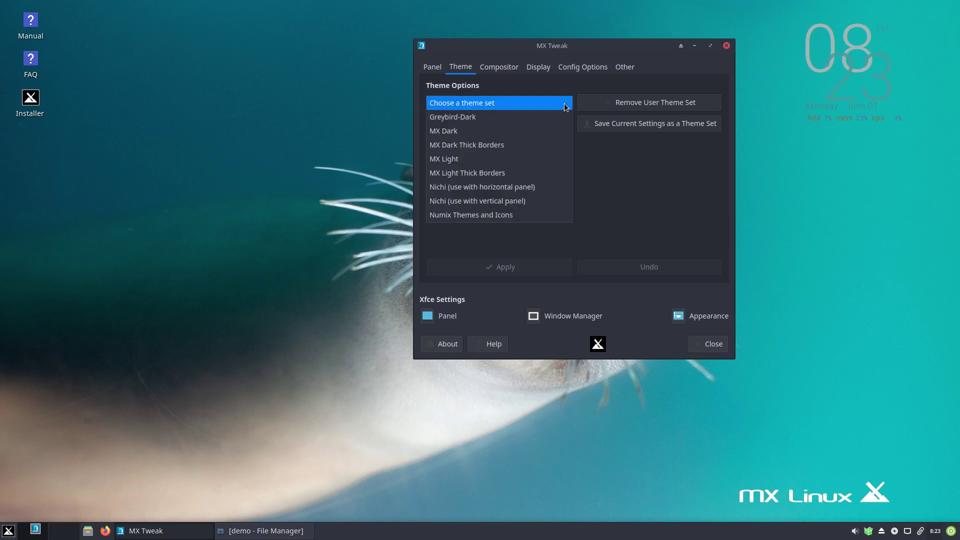
click(547, 129)
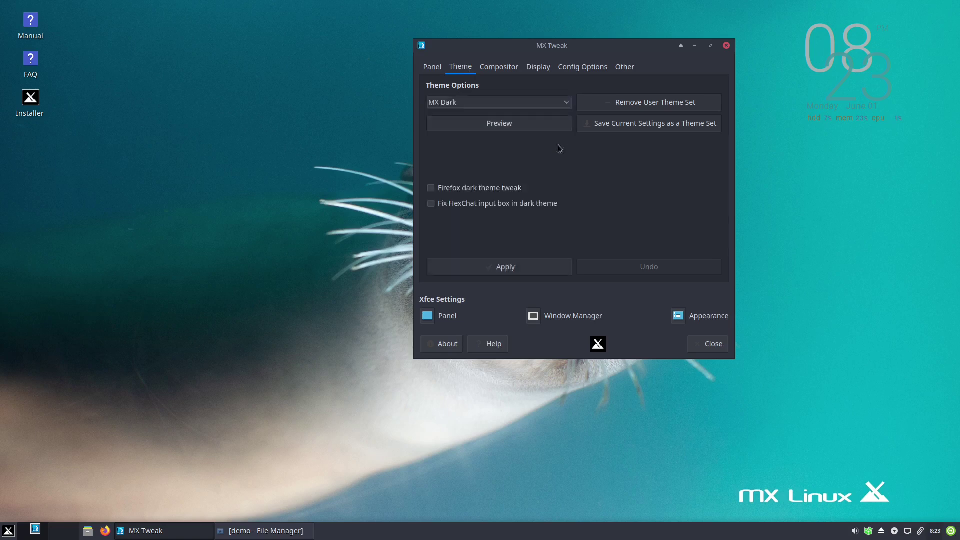
click(546, 268)
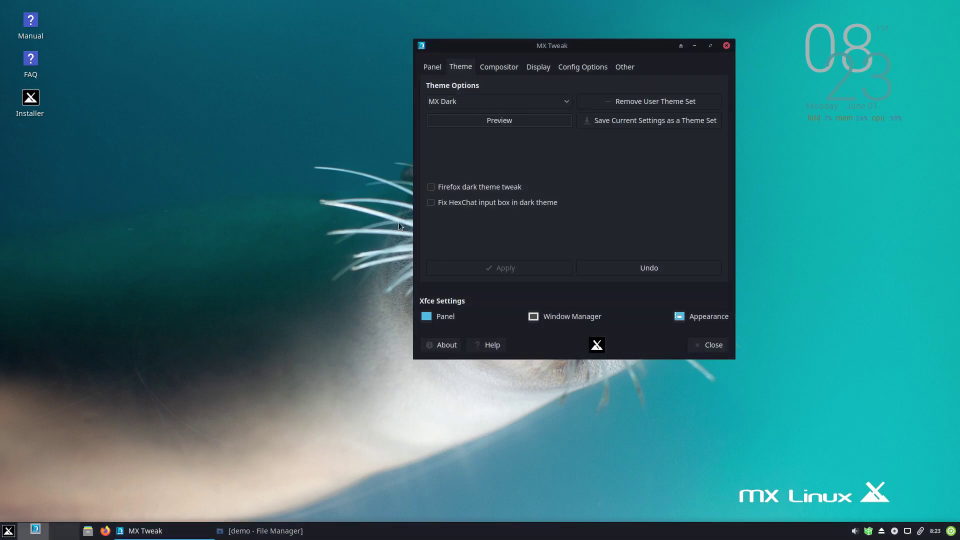
Step: Make the application menu narrower while it lists All Applications, and close both it and MX Tweak
click(11, 537)
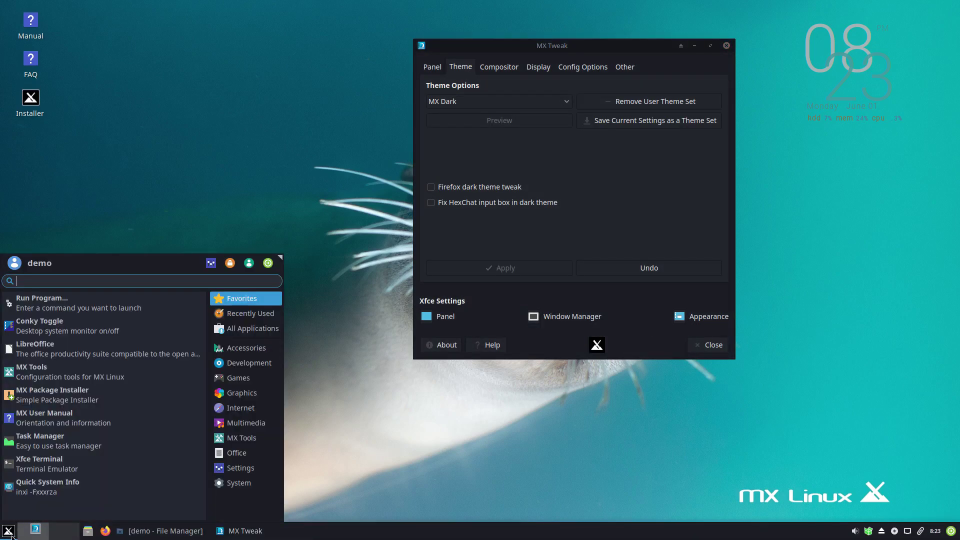
click(254, 331)
drag(280, 257, 212, 249)
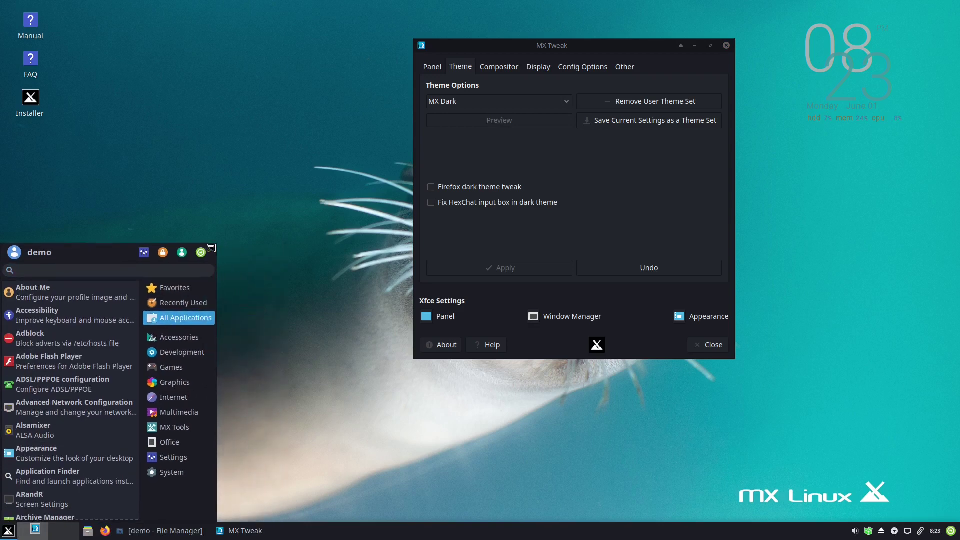
click(277, 241)
click(728, 45)
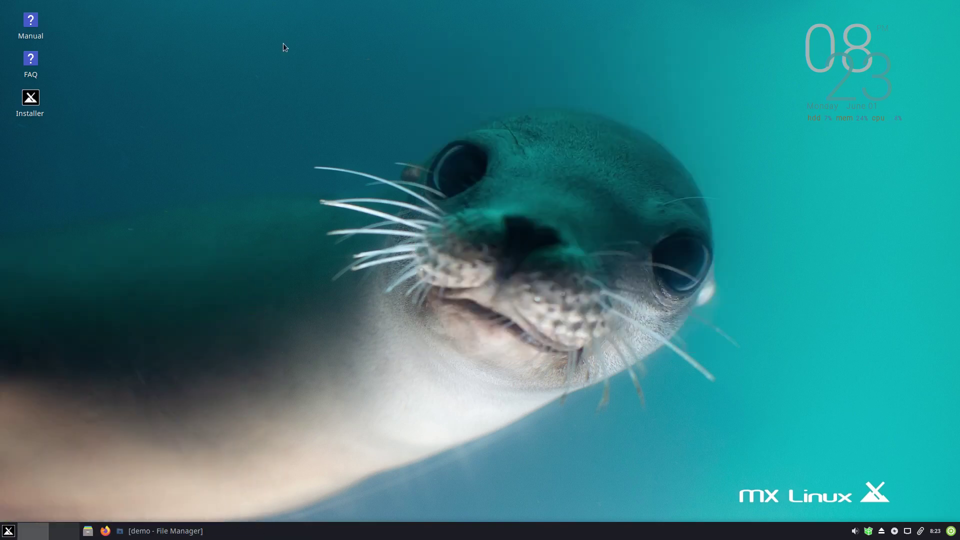
Step: Create an empty document named New File on the desktop and move it away from the icon column
drag(283, 43, 524, 258)
right_click(521, 257)
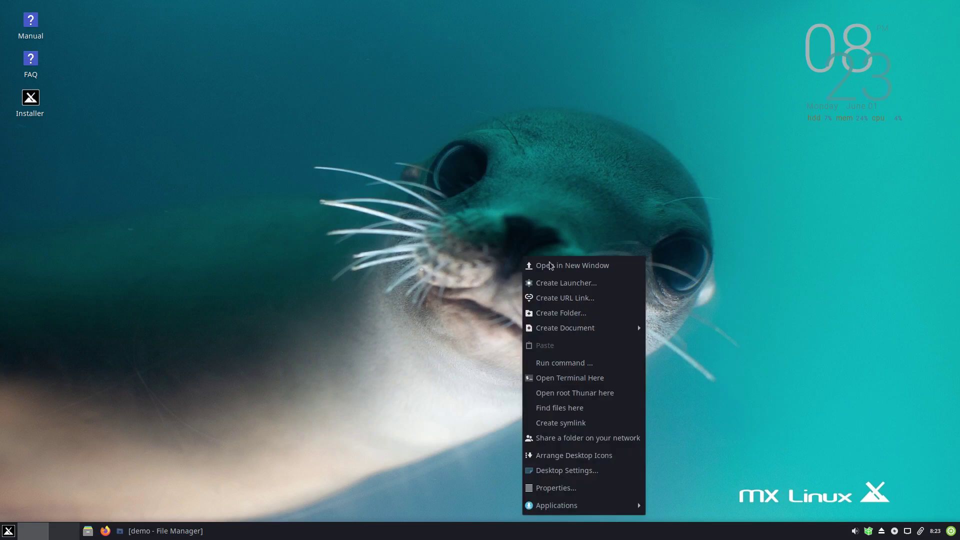
mouse_move(622, 329)
click(675, 346)
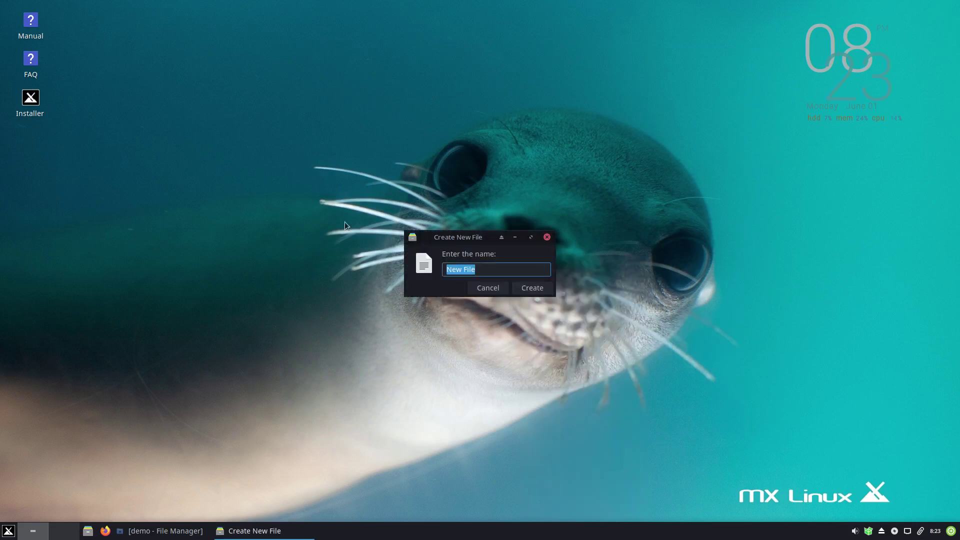
click(532, 288)
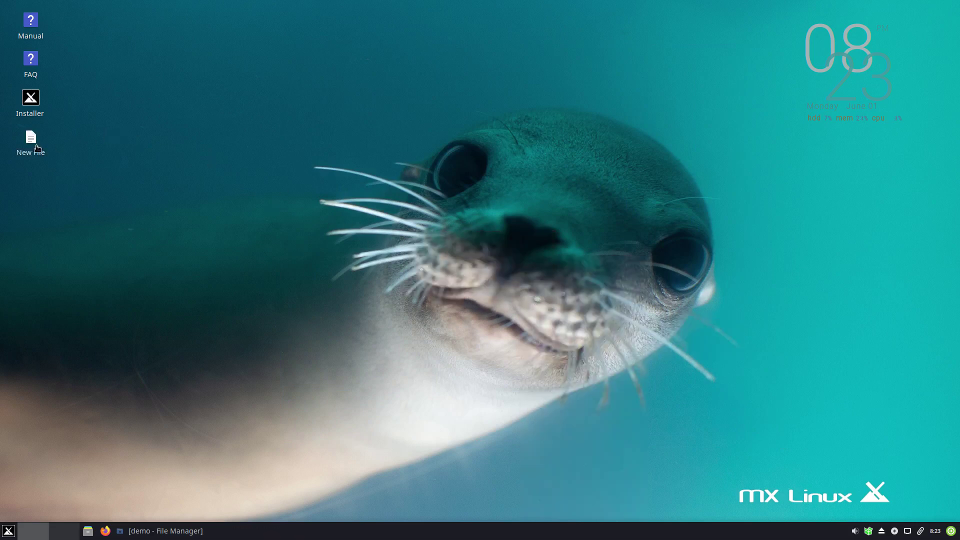
drag(35, 148, 246, 175)
Step: Create a desktop folder named New Folder, move it away from the icon column and put New File inside it
right_click(102, 106)
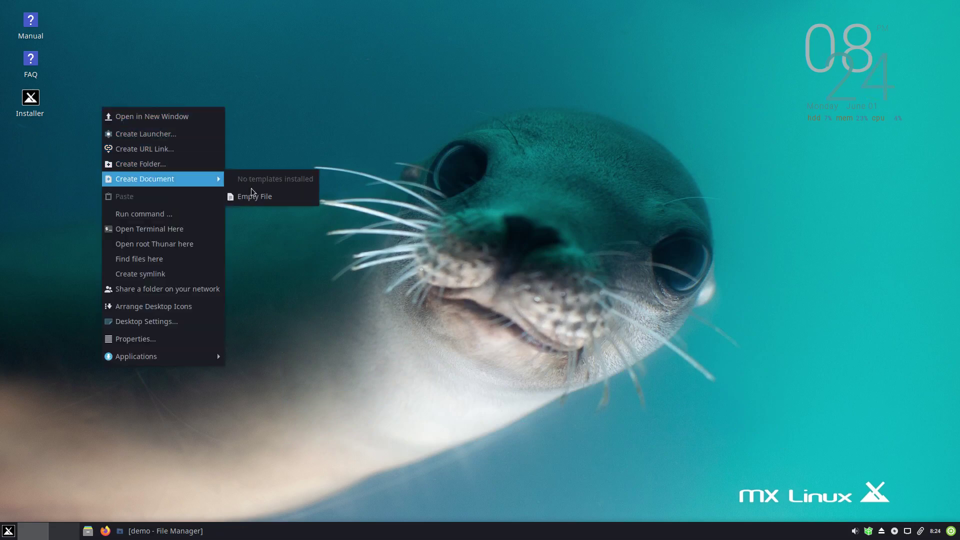
click(187, 166)
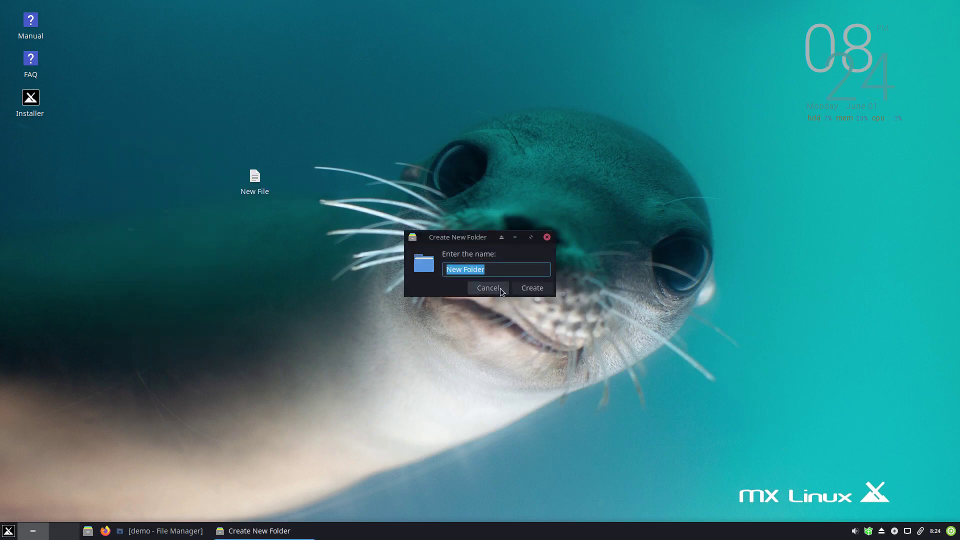
click(529, 291)
drag(35, 140, 216, 186)
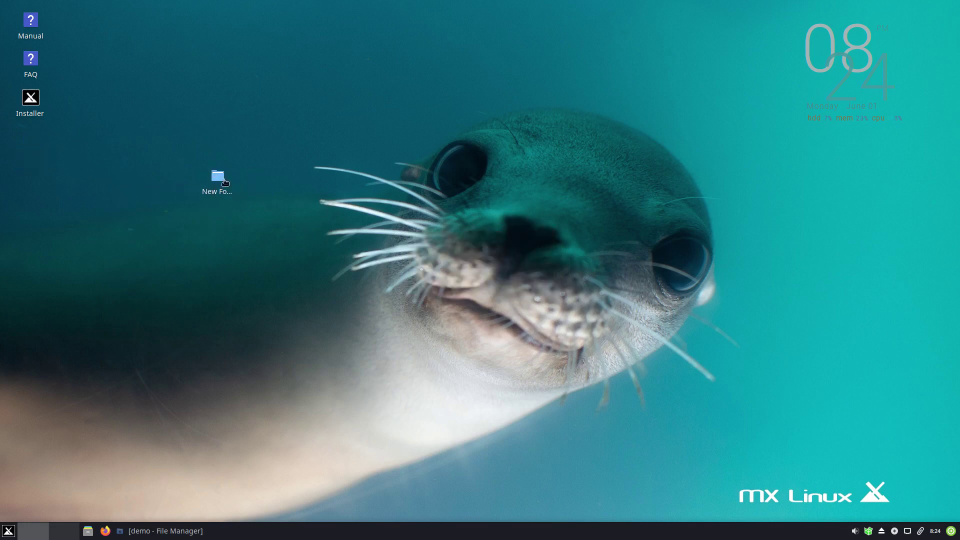
Step: Set the desktop icon size to 48 in the Desktop settings
right_click(301, 69)
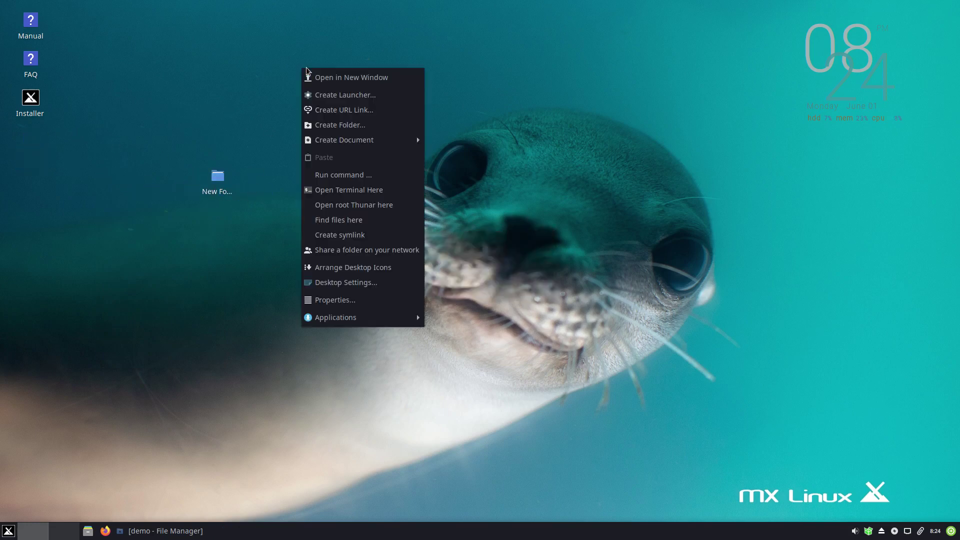
click(388, 286)
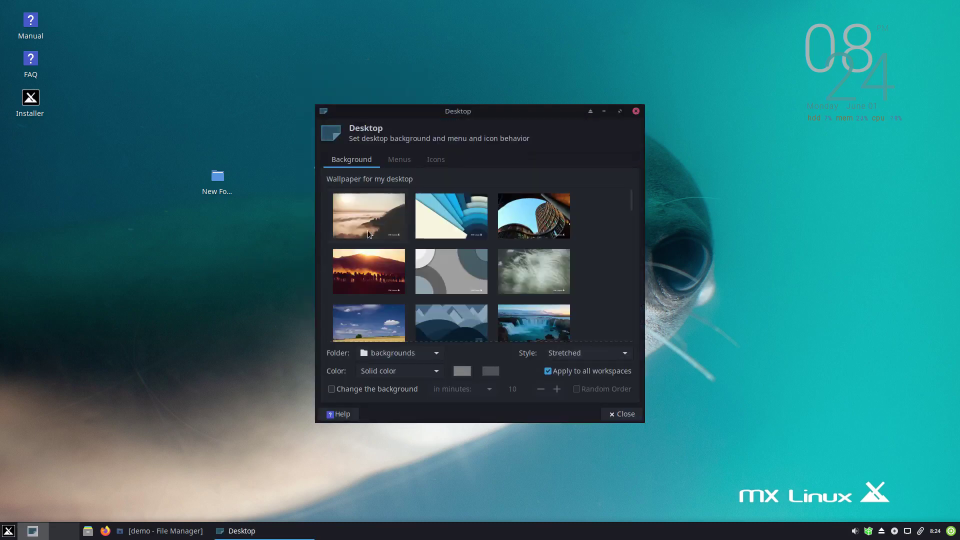
click(434, 160)
click(510, 213)
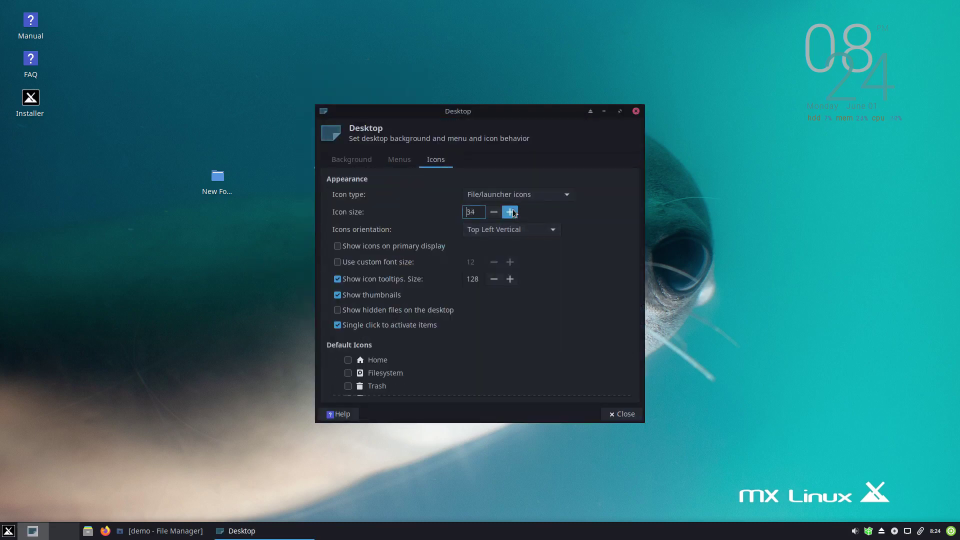
click(511, 213)
click(511, 212)
click(511, 212)
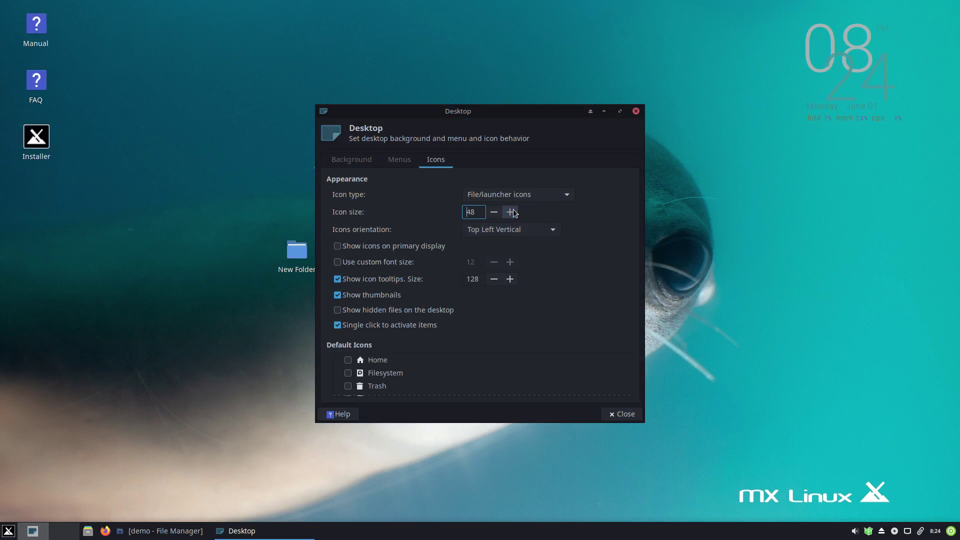
Step: Try to move New Folder from beside the Desktop settings window to the Installer icon, and close the MX Linux Installer
drag(476, 112, 549, 111)
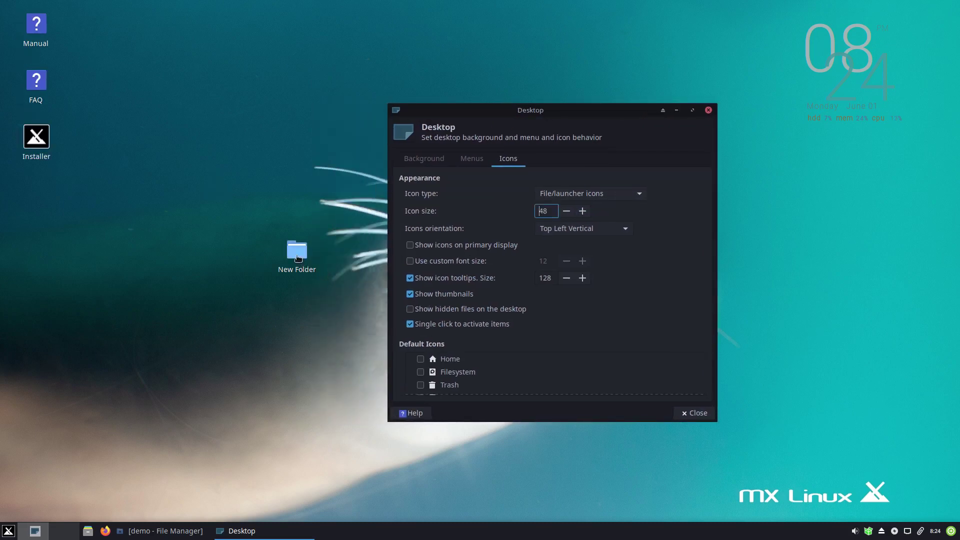
drag(298, 258, 36, 140)
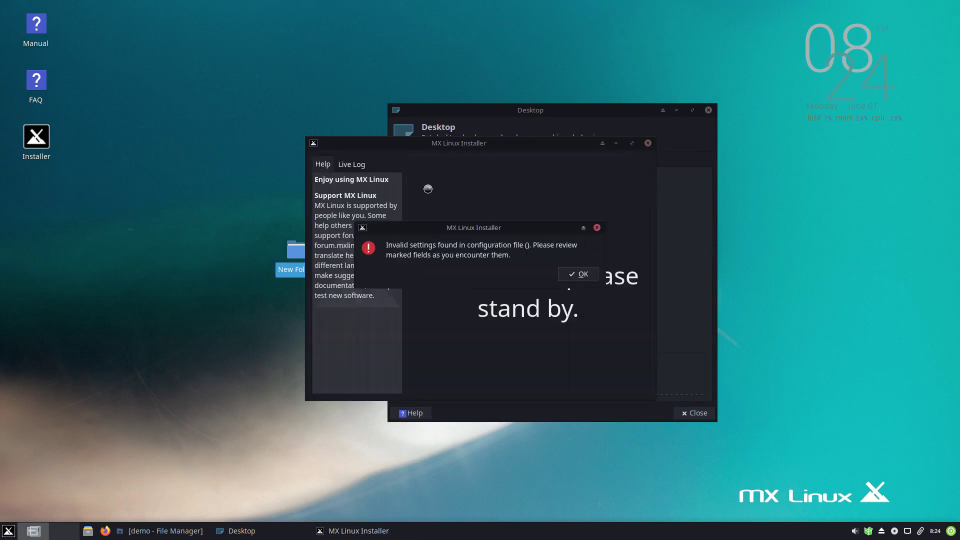
click(576, 274)
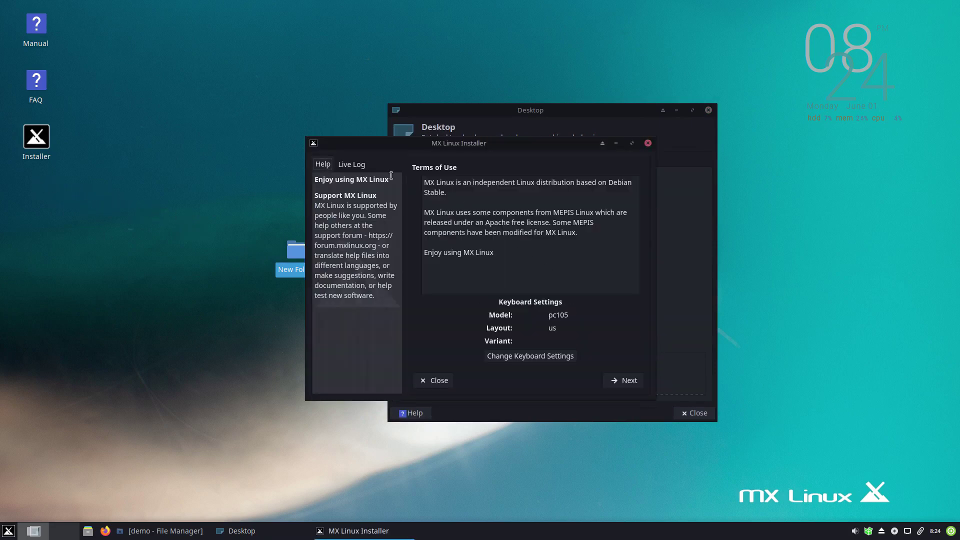
click(648, 143)
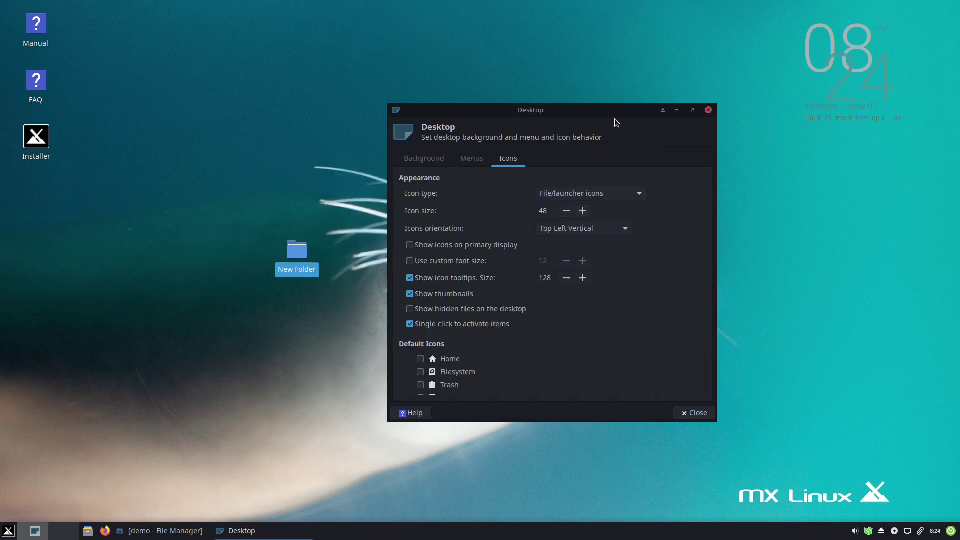
Step: Close the Desktop settings and move New Folder directly below the Installer icon
drag(614, 119, 678, 76)
click(755, 371)
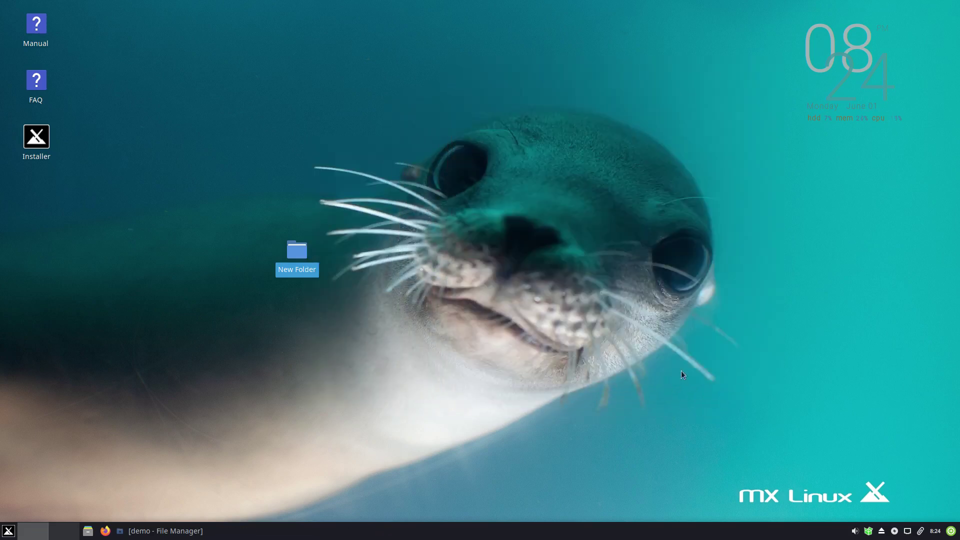
drag(297, 253, 44, 199)
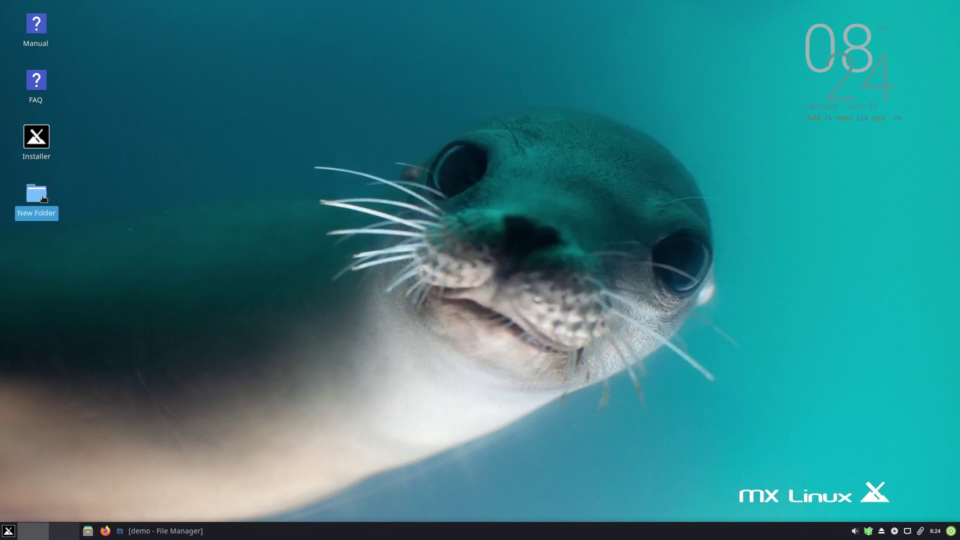
Step: Open New Folder, move its window towards the middle to view the contents, and close it
double_click(44, 199)
drag(203, 7, 434, 90)
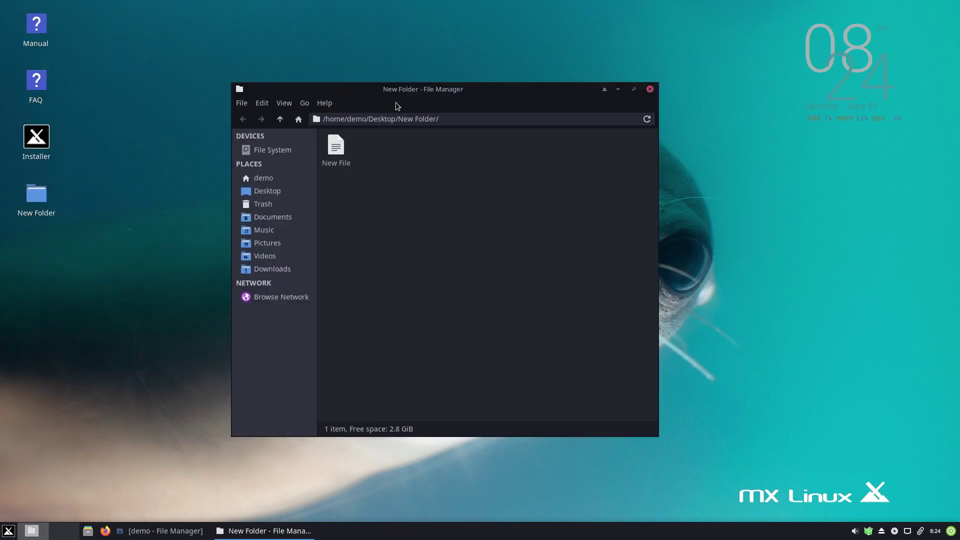
click(651, 90)
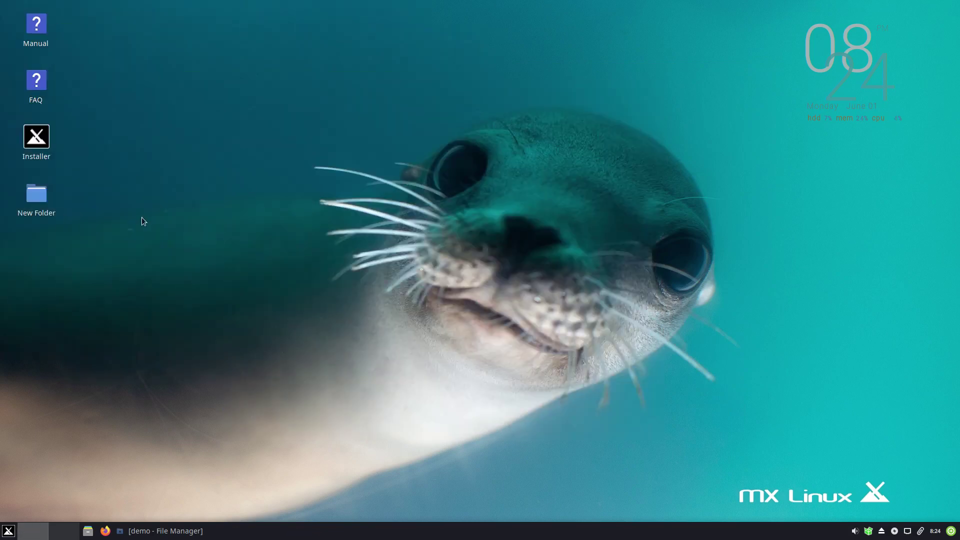